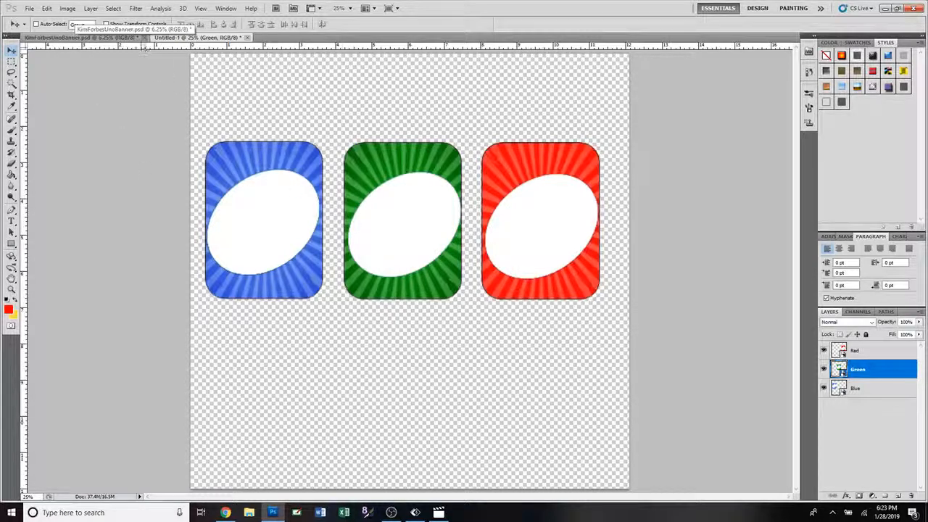
Step: Close the Uno banner document without saving its changes
click(144, 37)
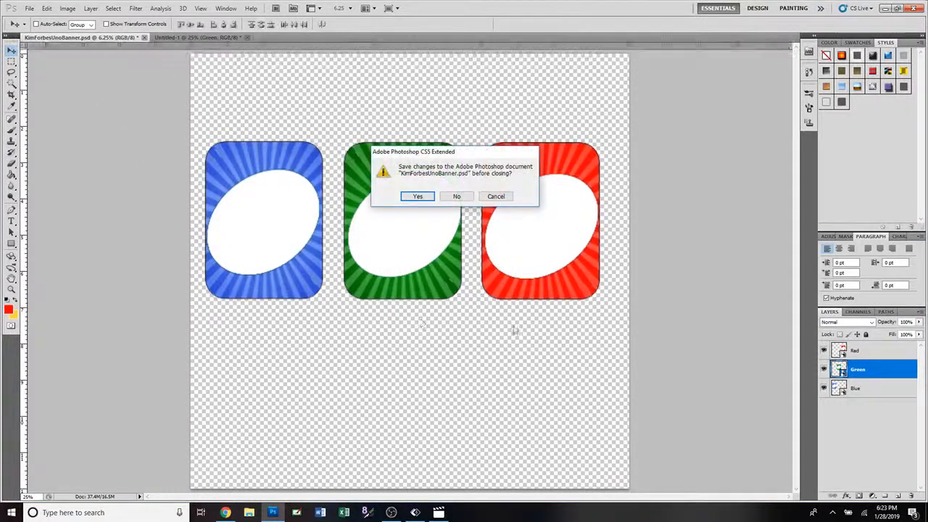
click(457, 197)
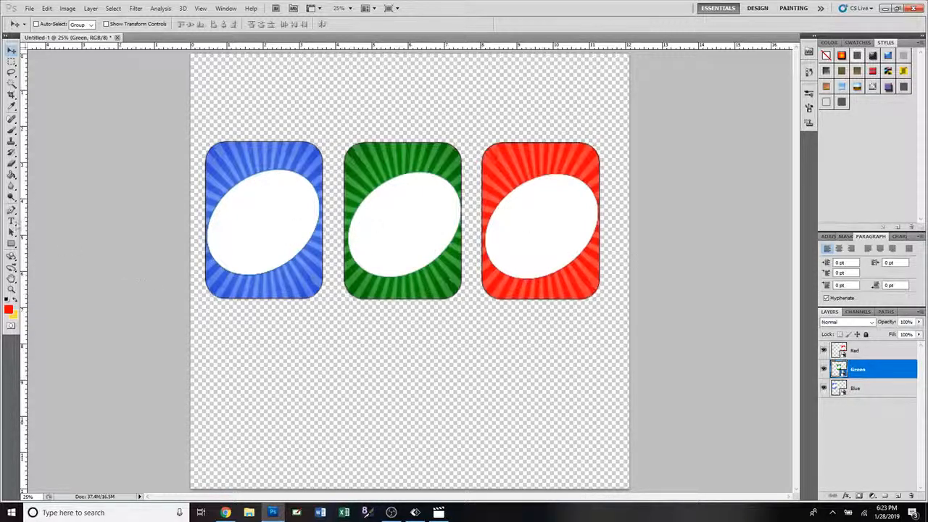
Step: Add a text layer with the letter "A" over the blue card's white oval
click(11, 220)
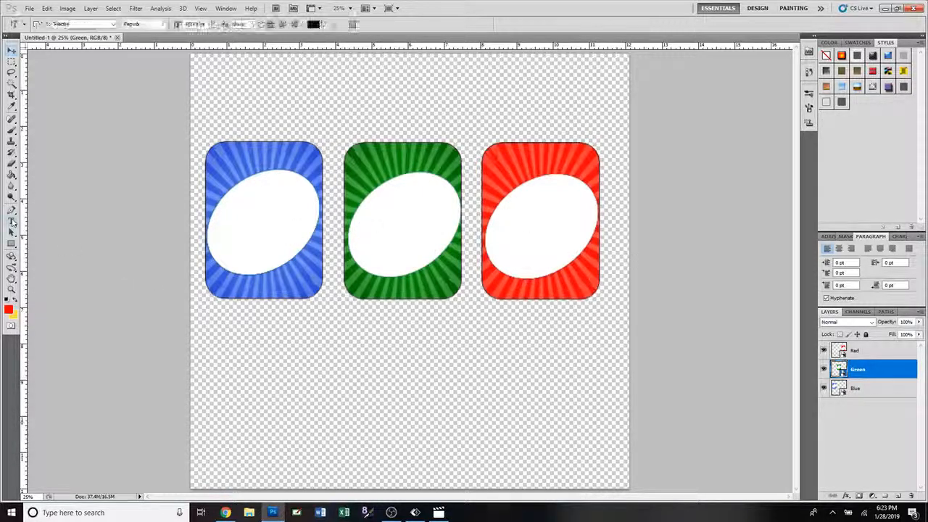
click(249, 238)
text(A)
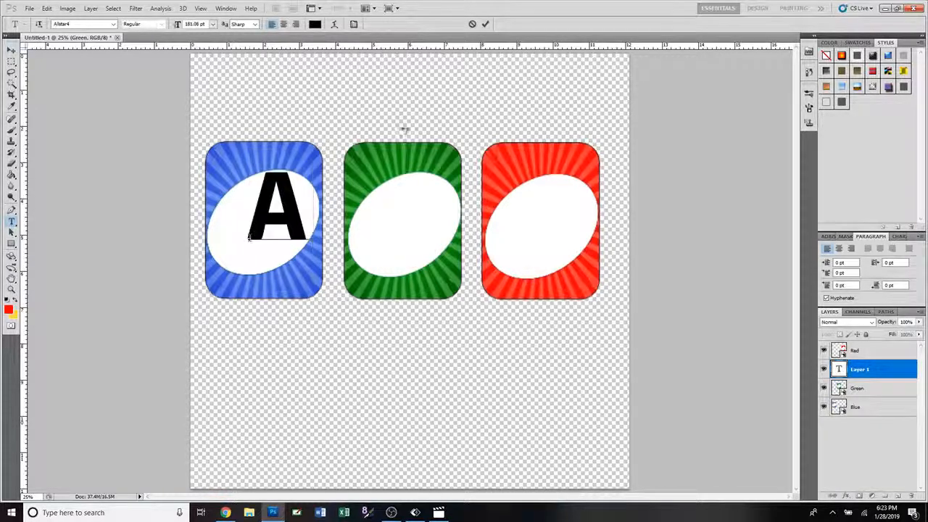
click(485, 24)
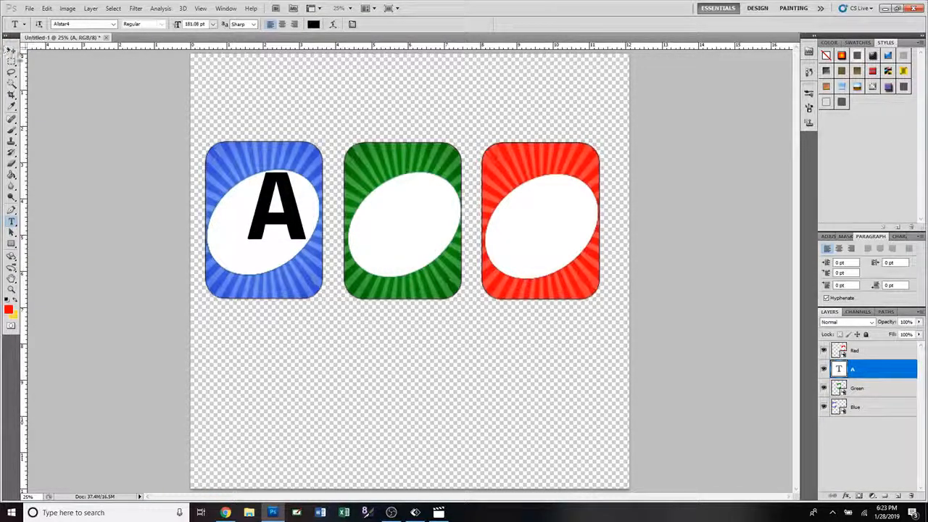
Step: Move the letter A down and left until it sits centred in the blue card's white oval
click(11, 51)
drag(297, 228, 281, 241)
key(Left)
key(Left)
key(Left)
key(Left)
key(Left)
key(Left)
key(Left)
key(Left)
key(Left)
key(Left)
key(Left)
key(Left)
key(Left)
key(Left)
key(Left)
key(Left)
key(Left)
key(Left)
key(Left)
key(Left)
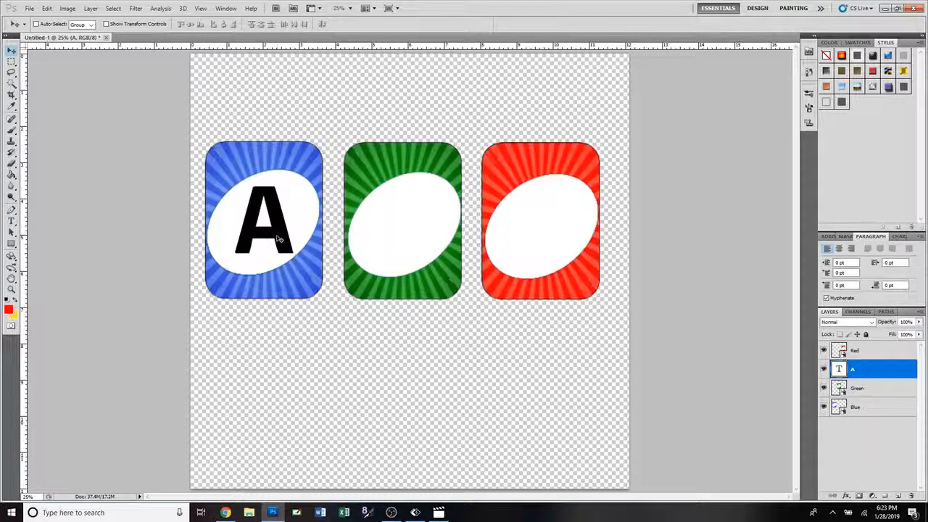
key(Left)
key(Left)
key(Left)
key(Left)
key(Left)
key(Left)
key(Left)
key(Left)
key(Left)
key(Left)
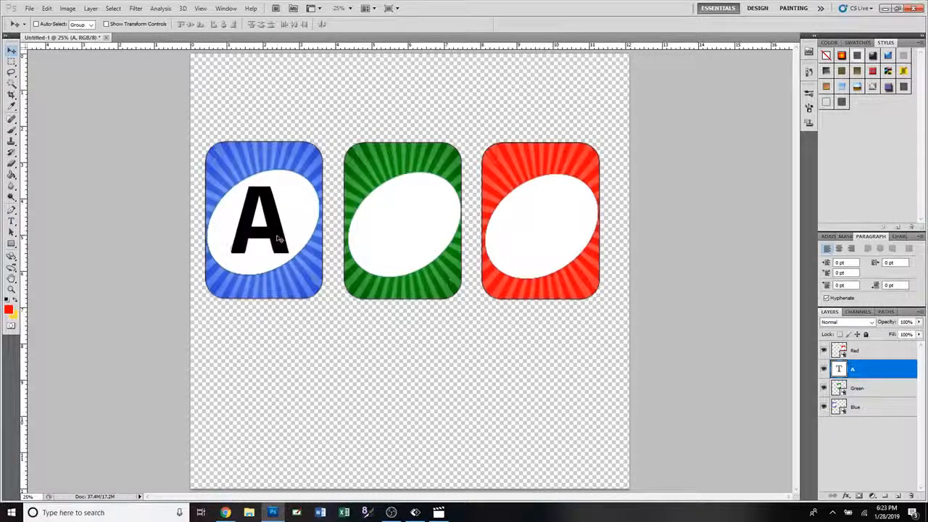
Step: Add a separate text layer with the letter "B" over the green card's white oval
click(12, 221)
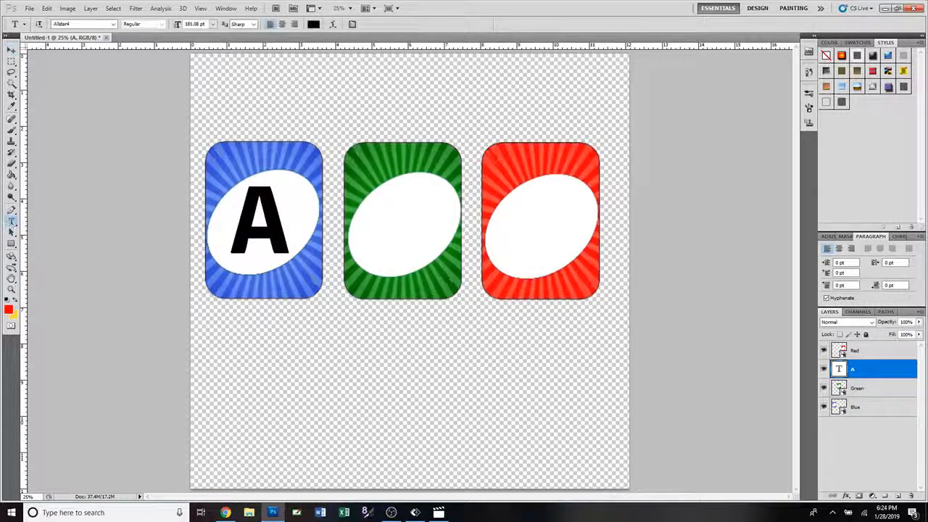
click(408, 237)
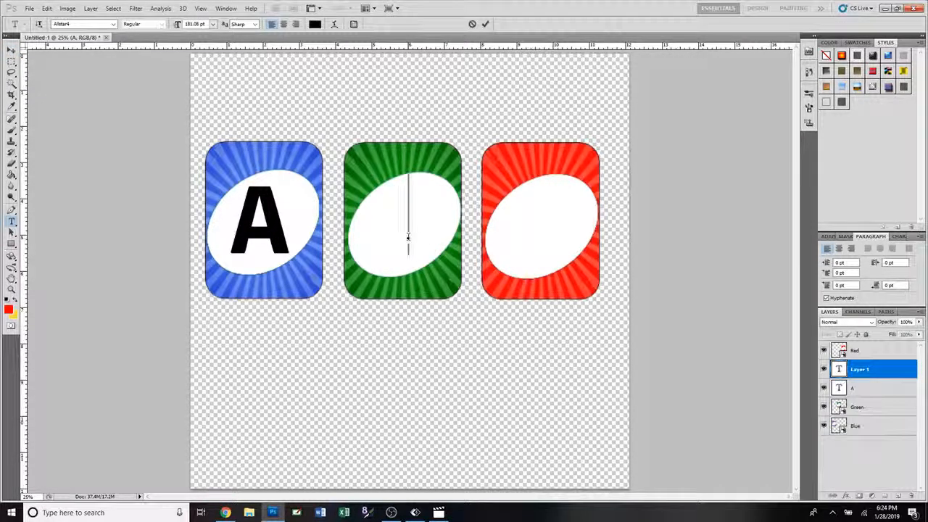
text(B)
click(486, 24)
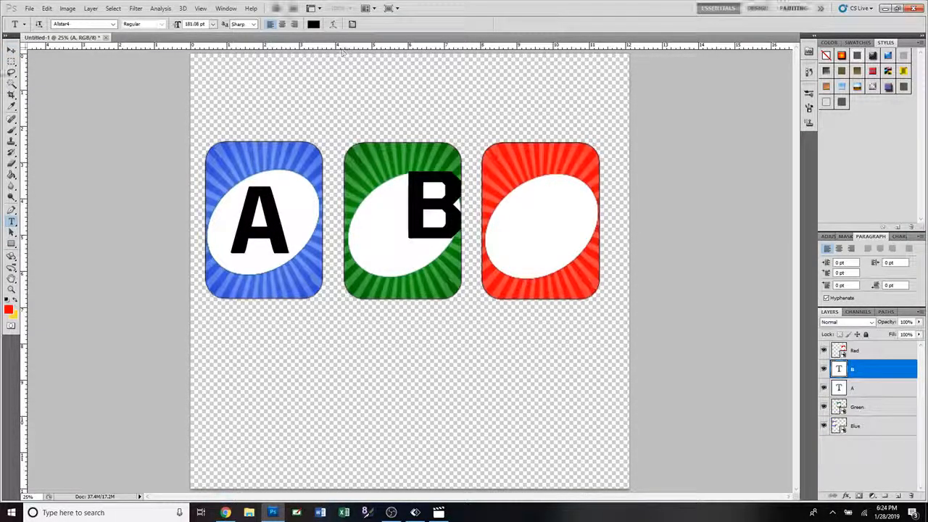
Step: Move the letter B down and left until it sits centred in the green card's white oval
key(v)
drag(452, 230, 430, 252)
key(Down)
key(Down)
key(Down)
key(Down)
key(Down)
key(Down)
key(Down)
key(Down)
key(Down)
key(Down)
key(Down)
key(Down)
key(Down)
key(Down)
key(Down)
key(Down)
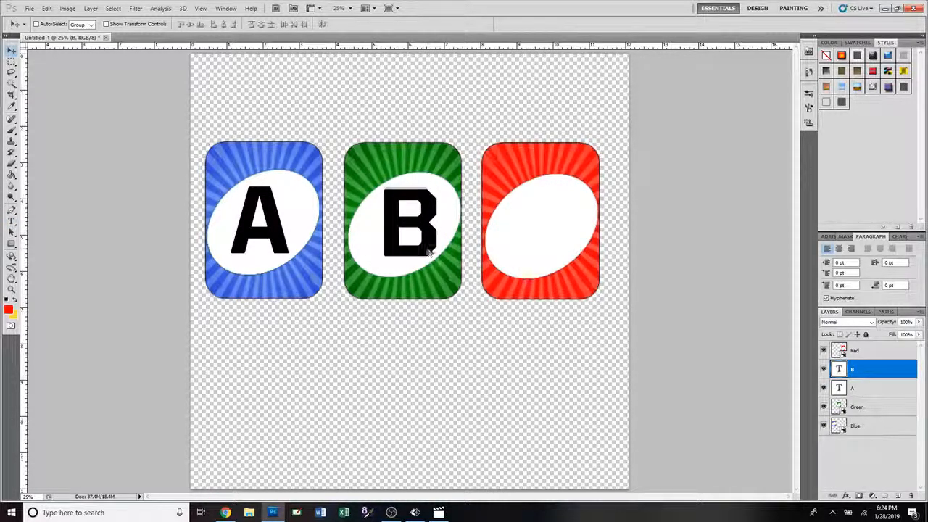
key(Left)
key(Left)
key(Left)
key(Left)
key(Left)
key(Left)
key(Left)
key(Left)
key(Left)
key(Left)
key(Left)
key(Left)
key(Left)
key(Left)
key(Left)
key(Left)
key(Left)
key(Left)
key(Left)
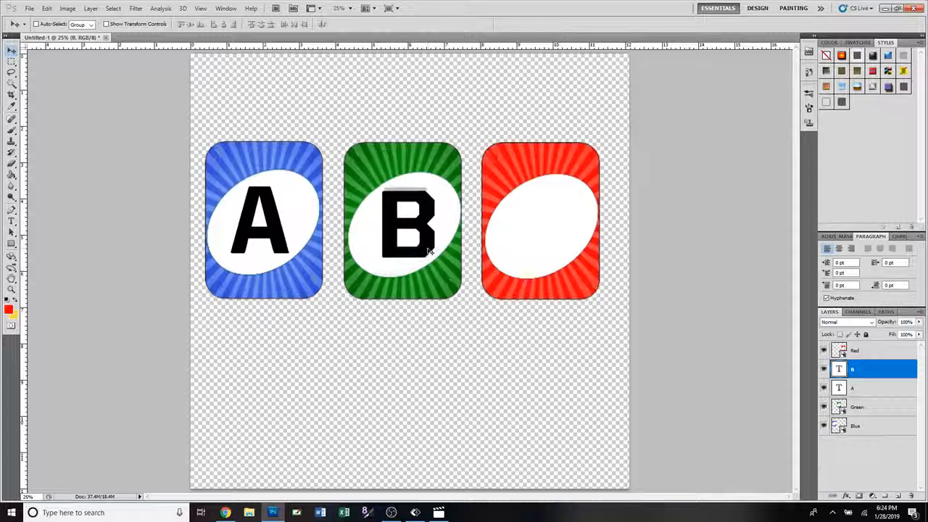
key(Down)
key(Down)
key(Down)
key(Down)
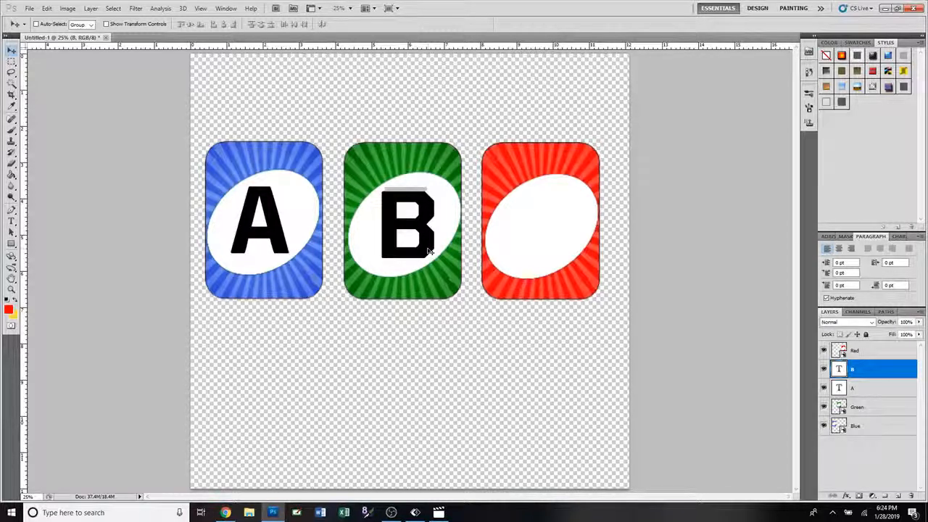
Step: Add a separate text layer with the letter "C" over the red card's white oval
click(11, 209)
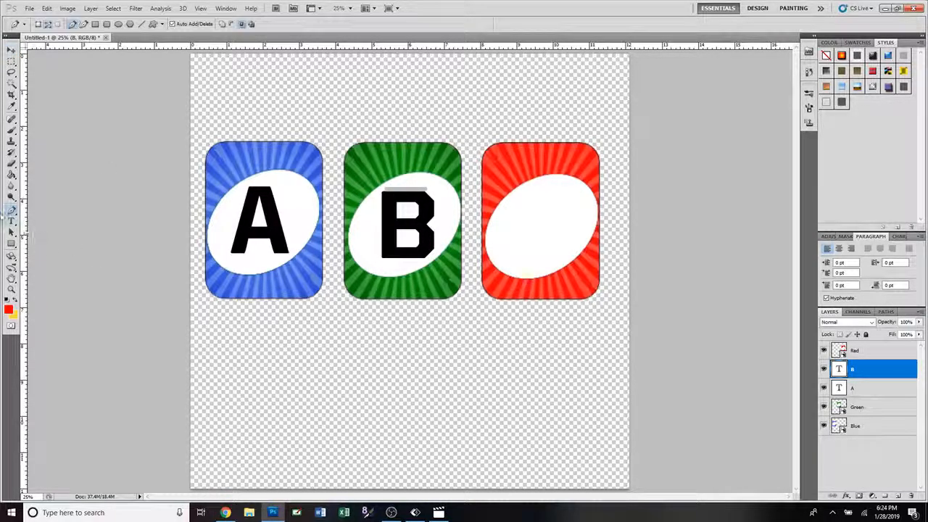
click(12, 220)
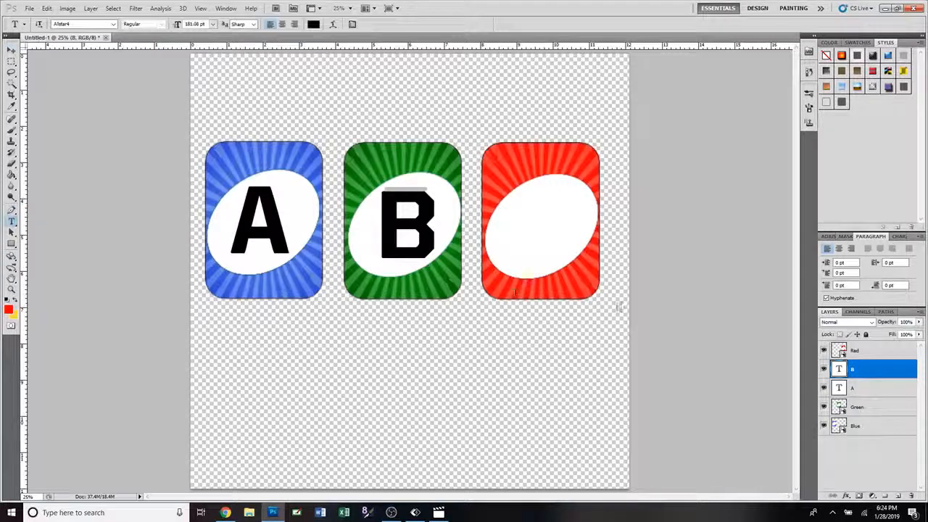
click(529, 238)
text(C)
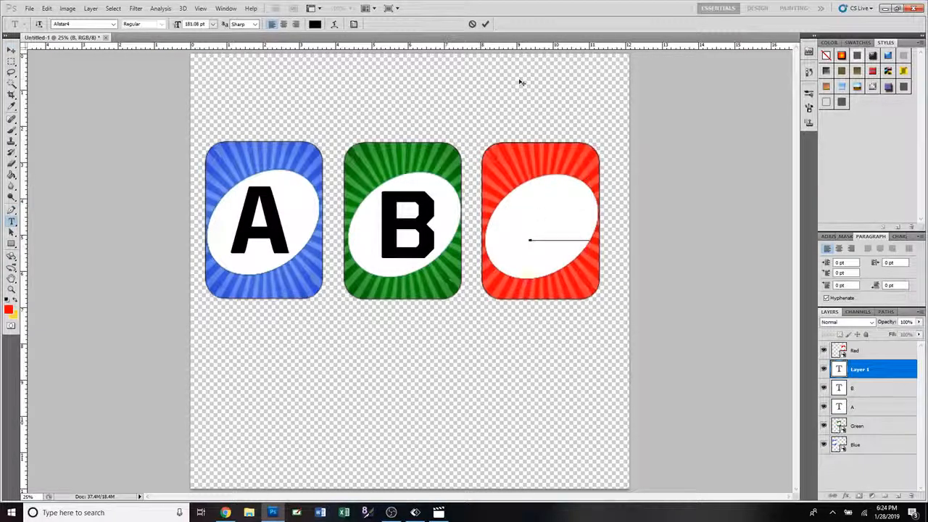
click(486, 25)
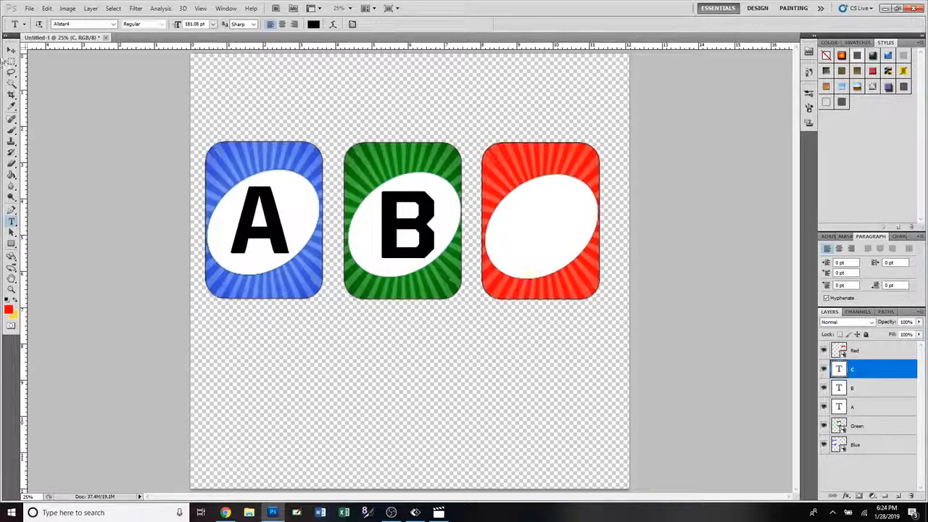
Step: Place the C layer above the Red layer and centre the letter in the red card's white oval
click(11, 50)
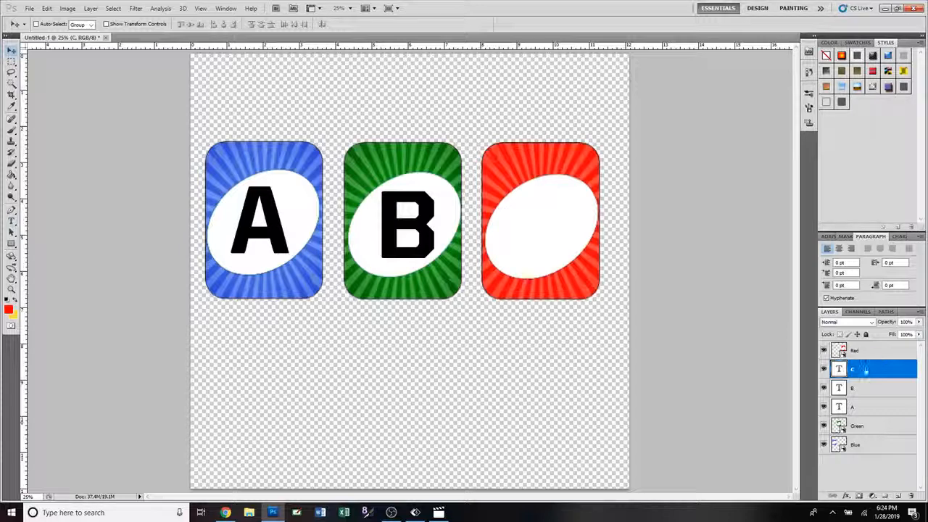
drag(865, 370, 865, 350)
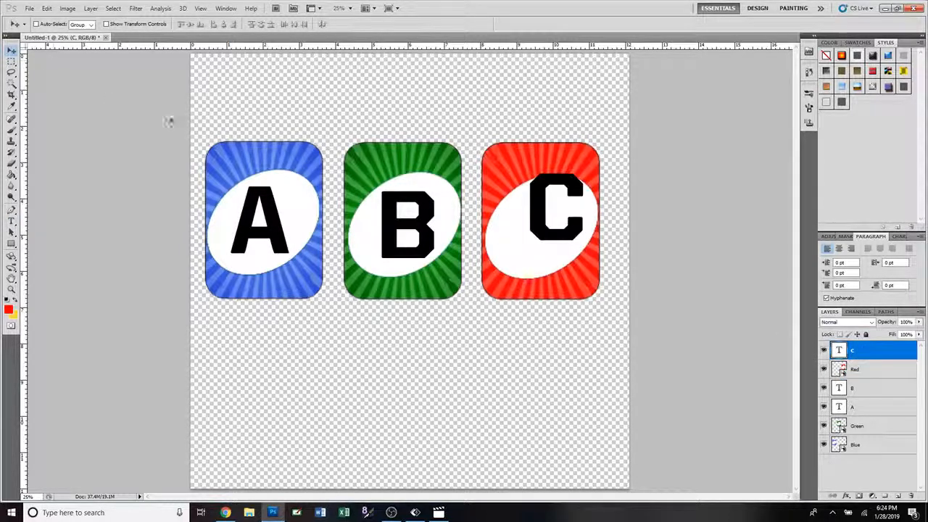
drag(548, 238, 534, 259)
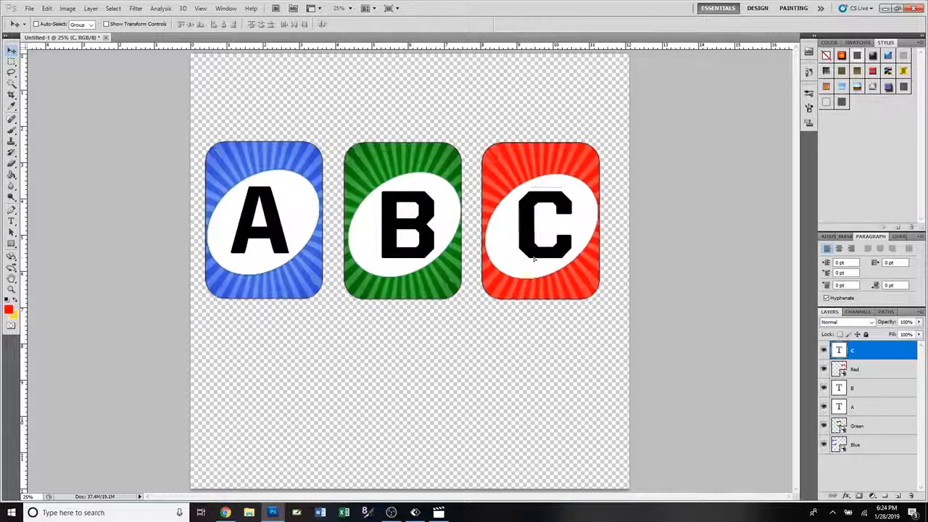
drag(534, 259, 534, 258)
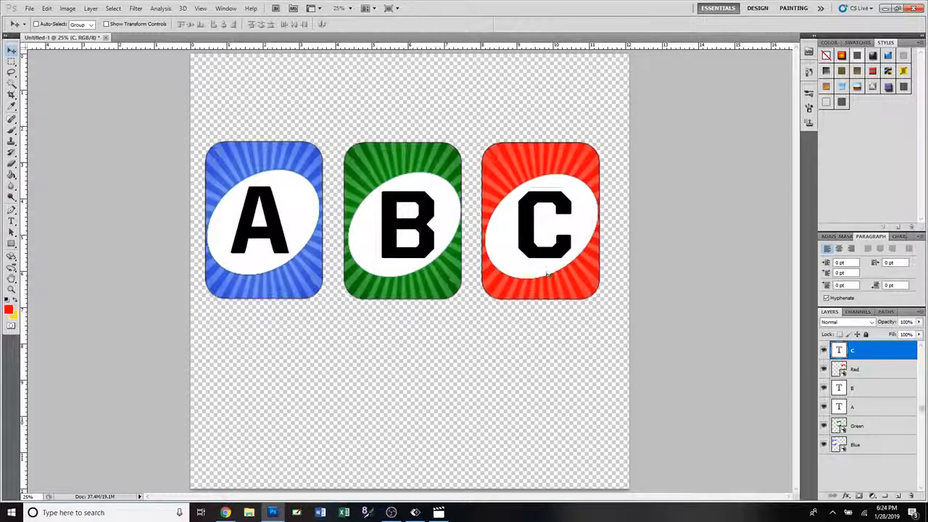
Step: Link the C and Red layers and shift the linked card slightly to the left
shift+click(900, 372)
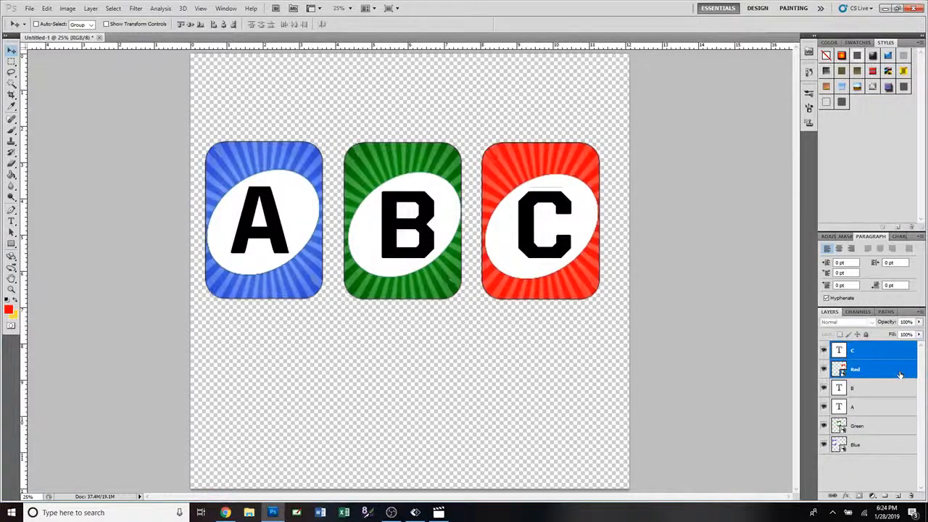
right_click(899, 371)
click(898, 267)
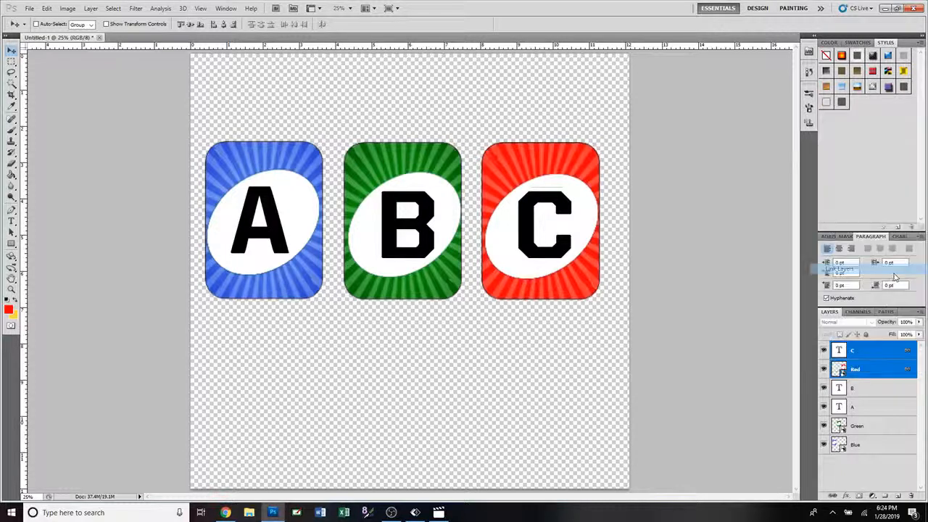
mouse_move(563, 297)
mouse_down()
mouse_move(566, 268)
mouse_move(580, 296)
mouse_move(565, 284)
mouse_move(561, 297)
mouse_up()
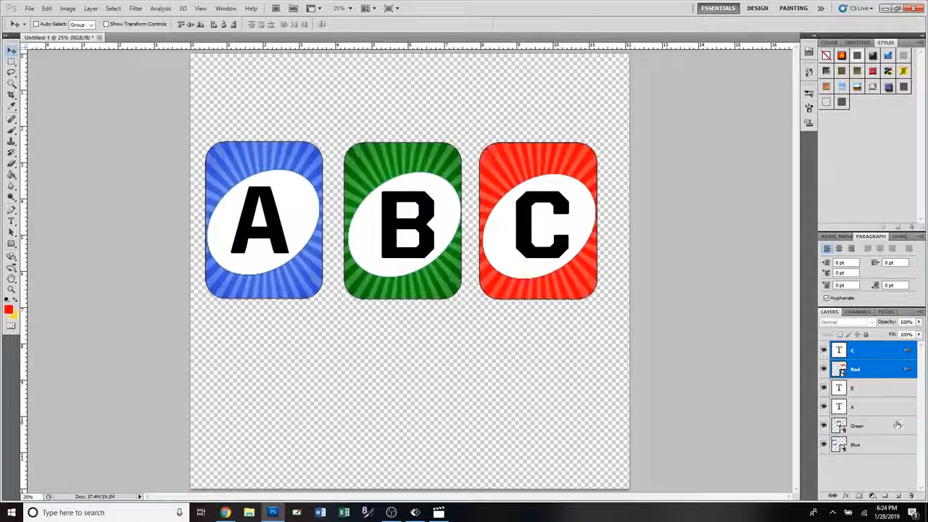
Step: Link the B text layer with the Green card layer
click(886, 393)
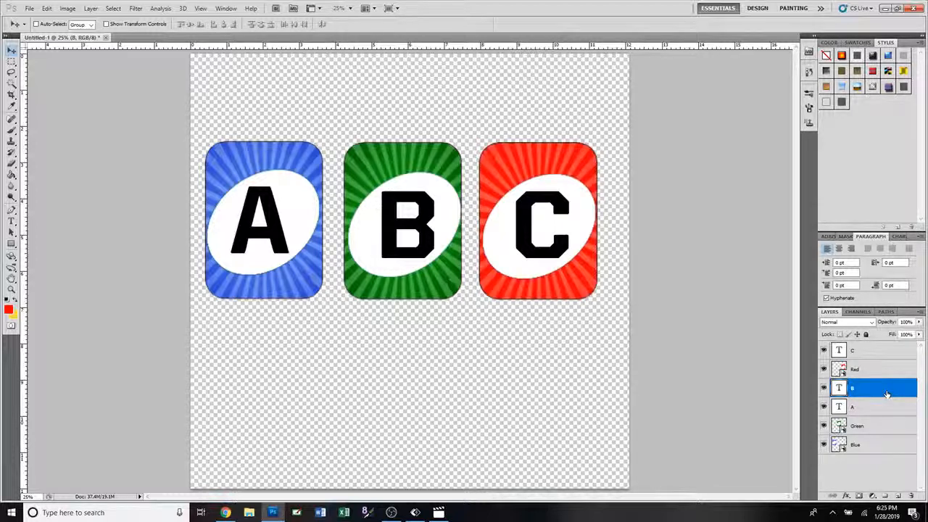
ctrl+click(887, 426)
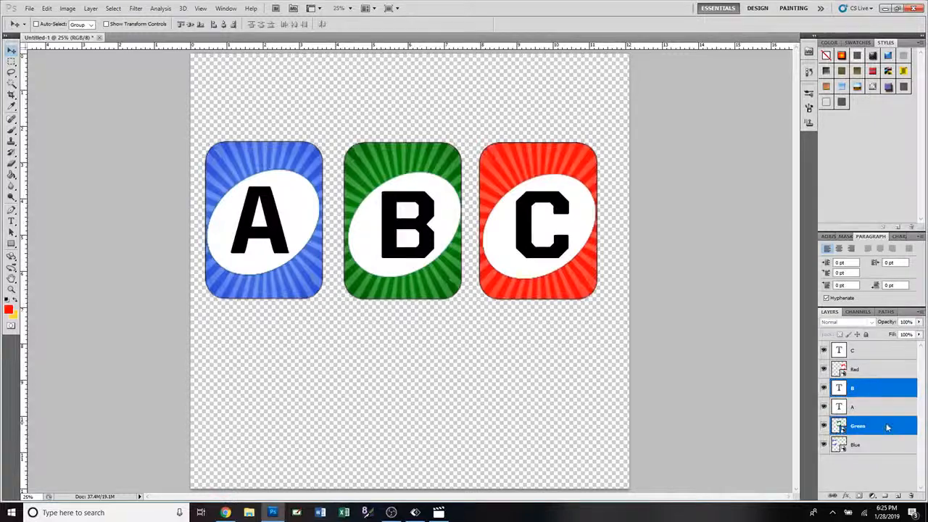
right_click(887, 426)
click(870, 319)
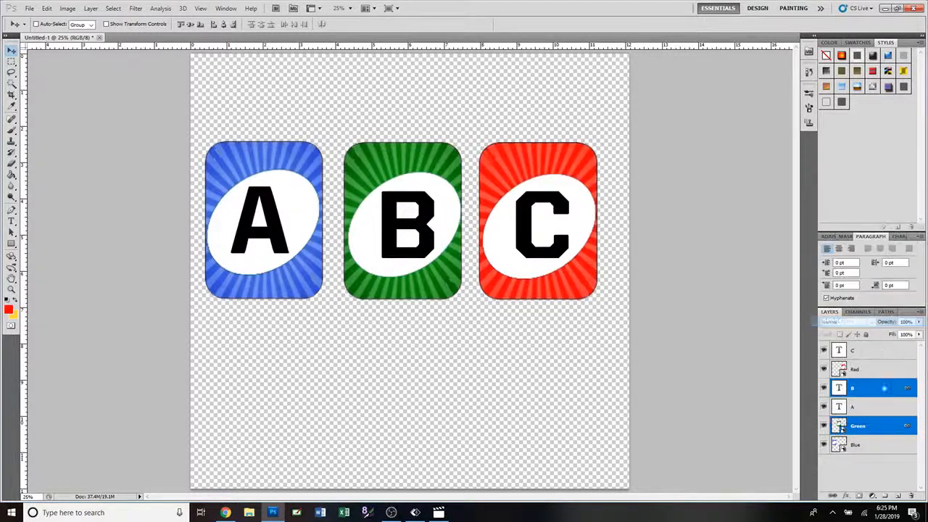
Step: Link the A text layer with the Blue card layer
click(874, 409)
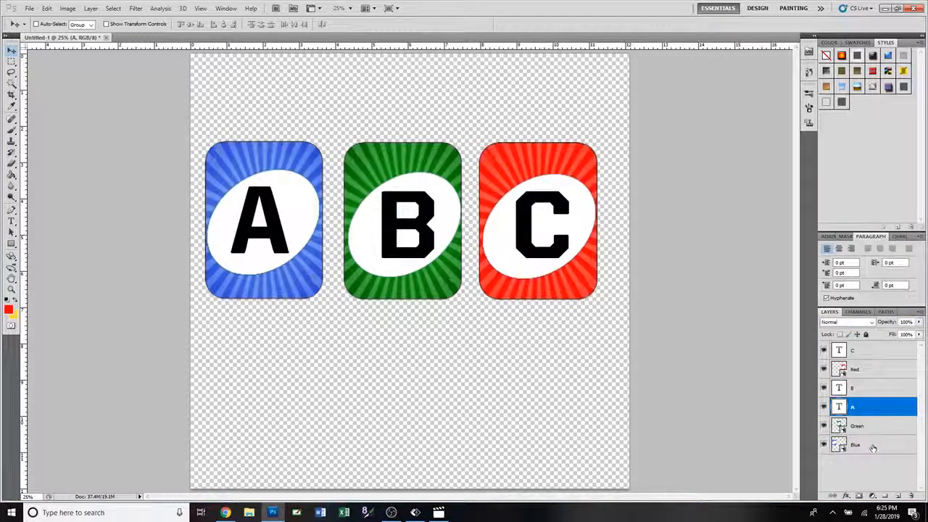
ctrl+click(873, 446)
right_click(874, 446)
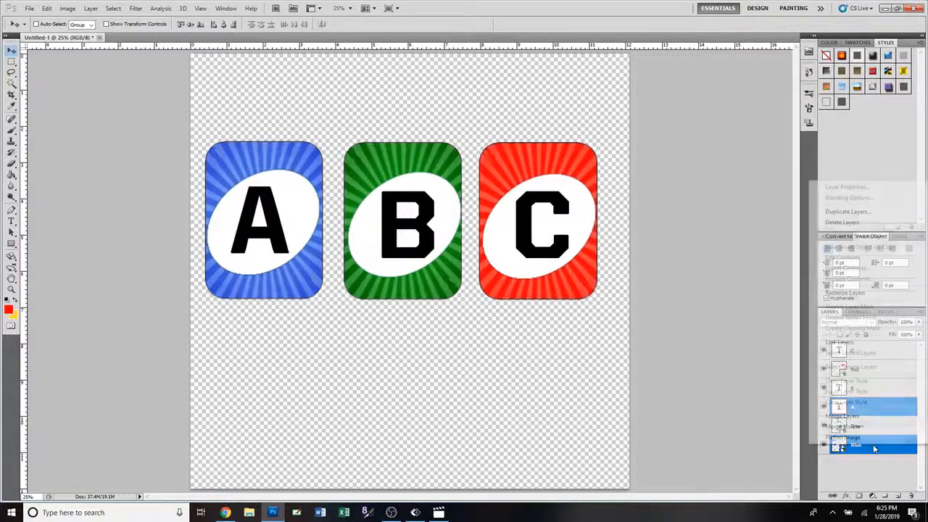
click(863, 343)
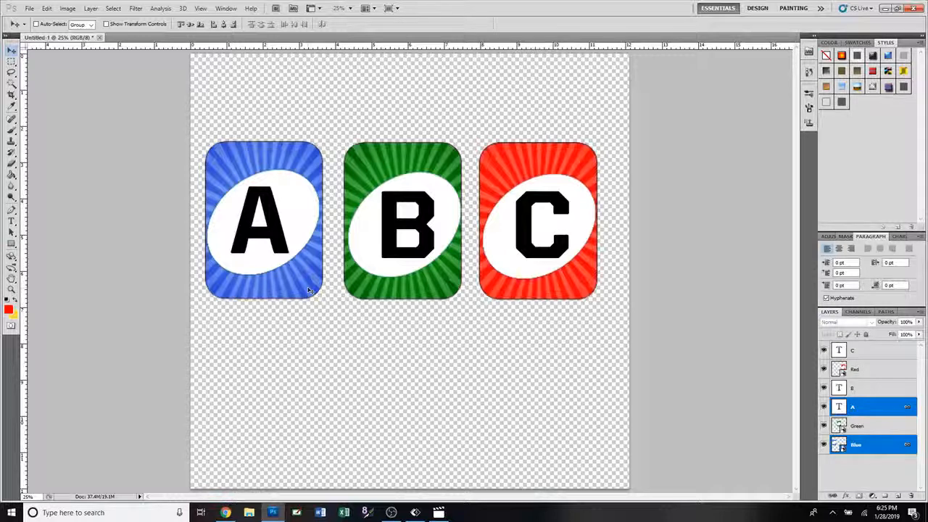
Step: Move the blue and red cards with their letters upward and inward, close to either side of the green card
drag(308, 290, 325, 261)
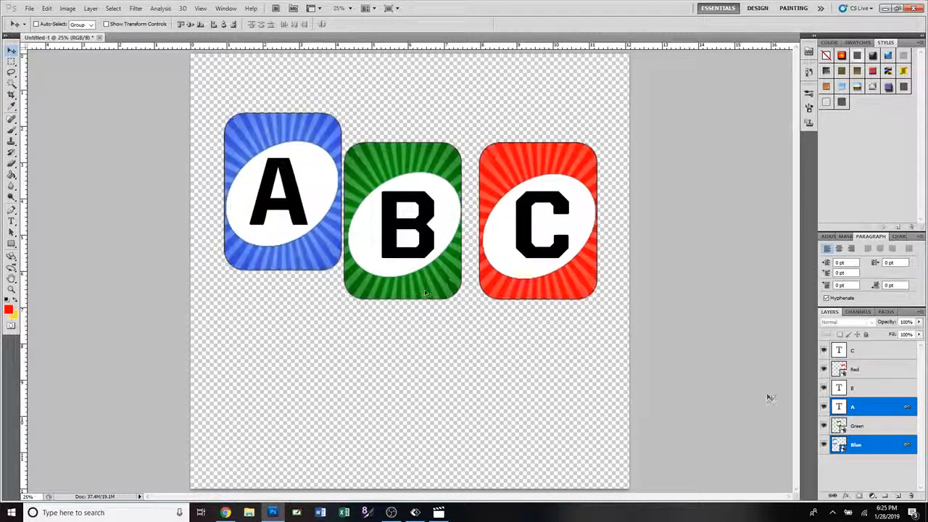
click(861, 370)
drag(551, 295, 534, 265)
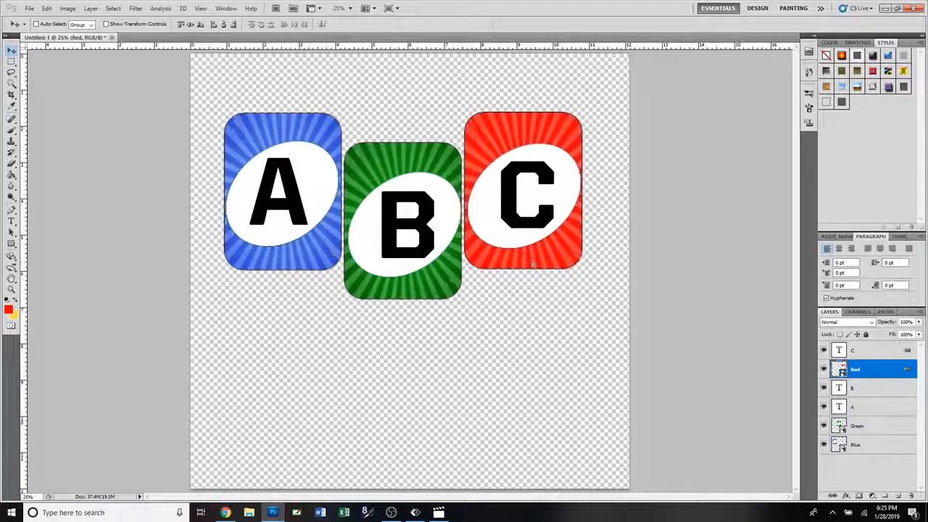
Step: Try merging all the letter and card layers into one and moving the merged artwork, and undo both changes
click(861, 351)
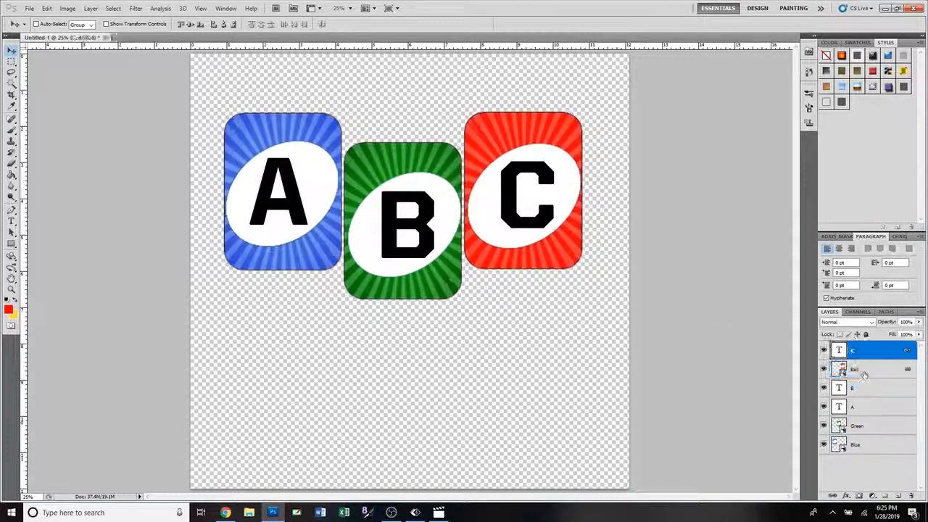
shift+click(875, 444)
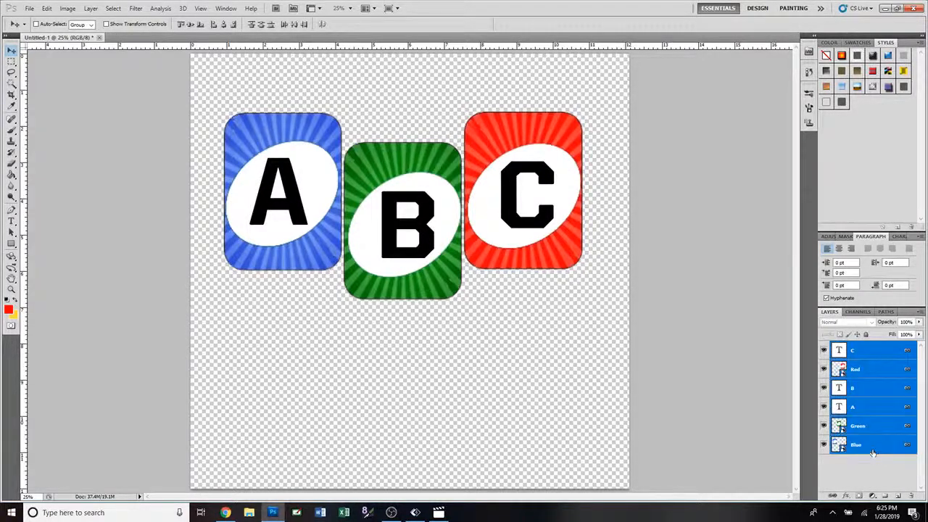
right_click(875, 444)
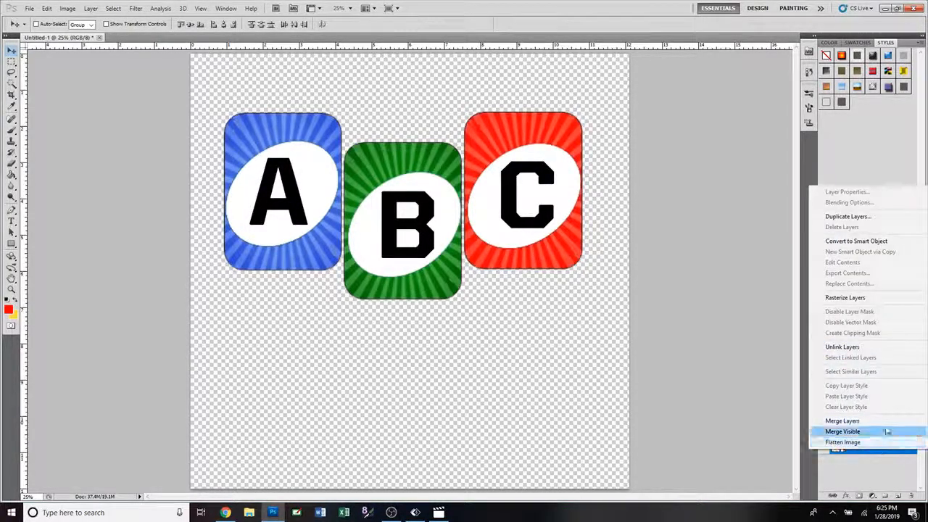
click(875, 421)
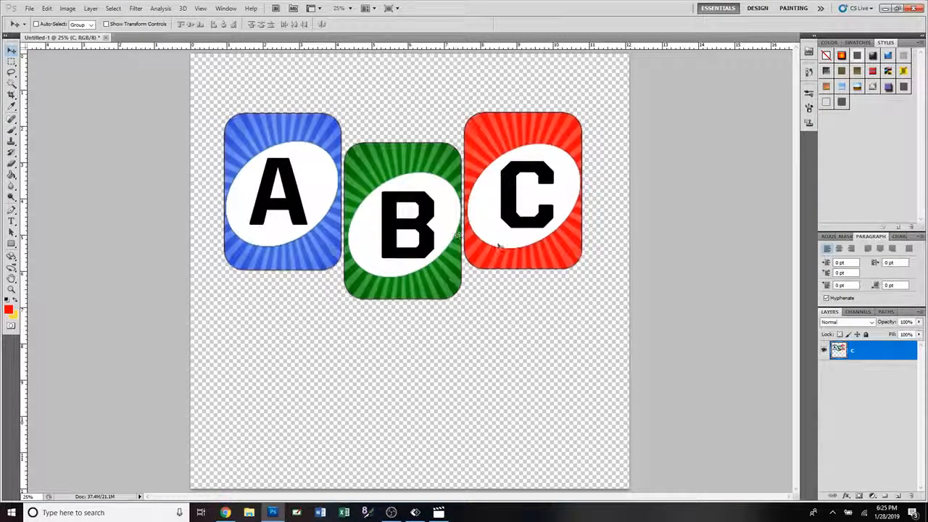
drag(514, 237, 503, 259)
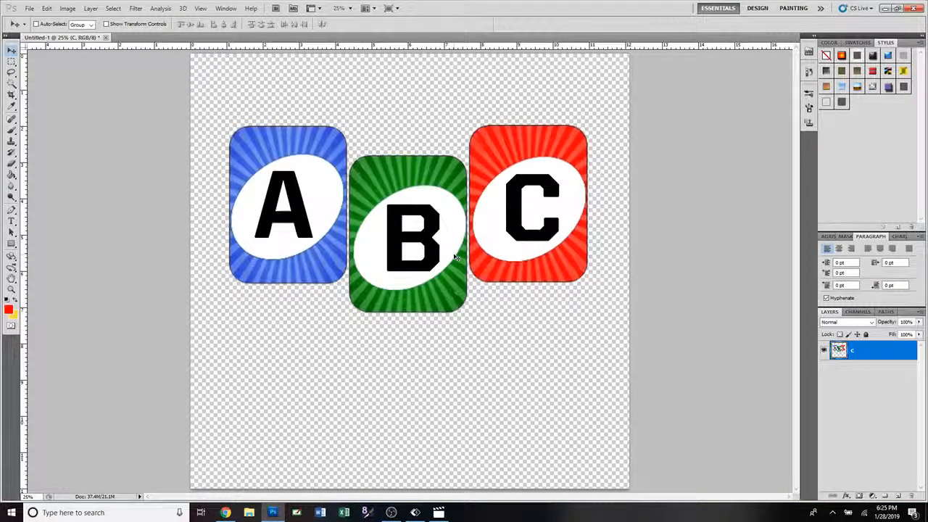
key(ctrl+alt+z)
key(ctrl+alt+z)
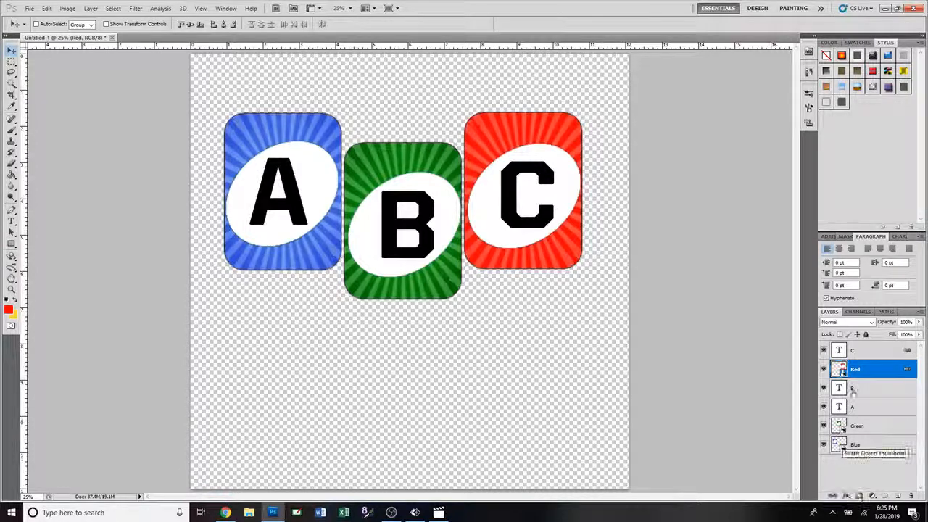
Step: Create a new layer group above the C layer and name it Text
click(847, 496)
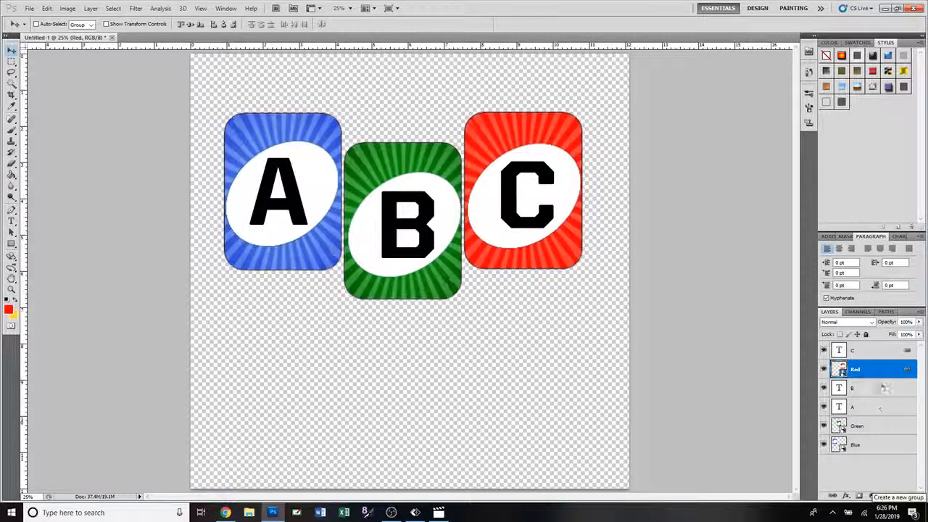
click(895, 351)
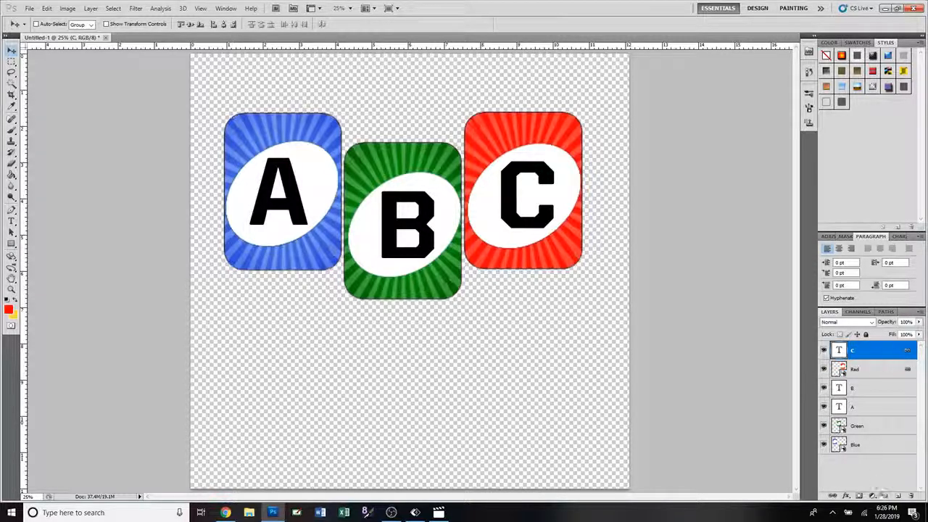
click(885, 498)
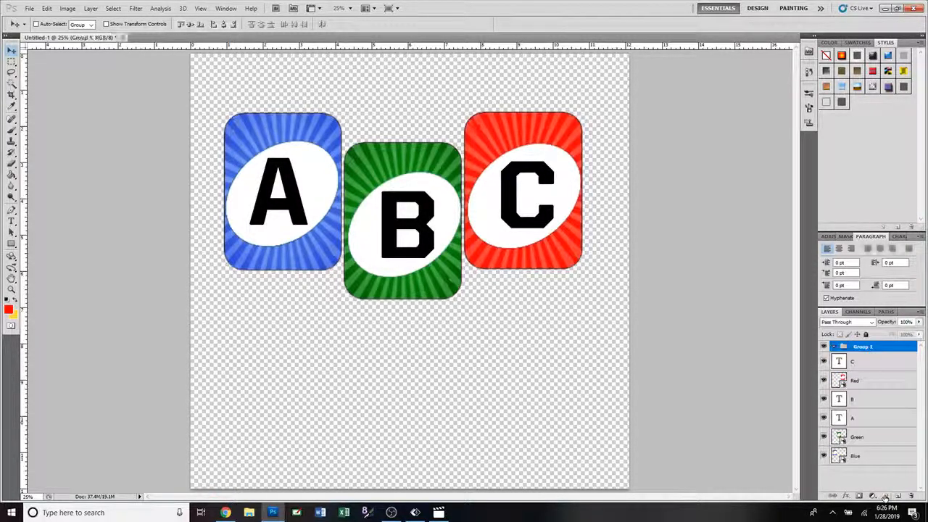
double_click(863, 347)
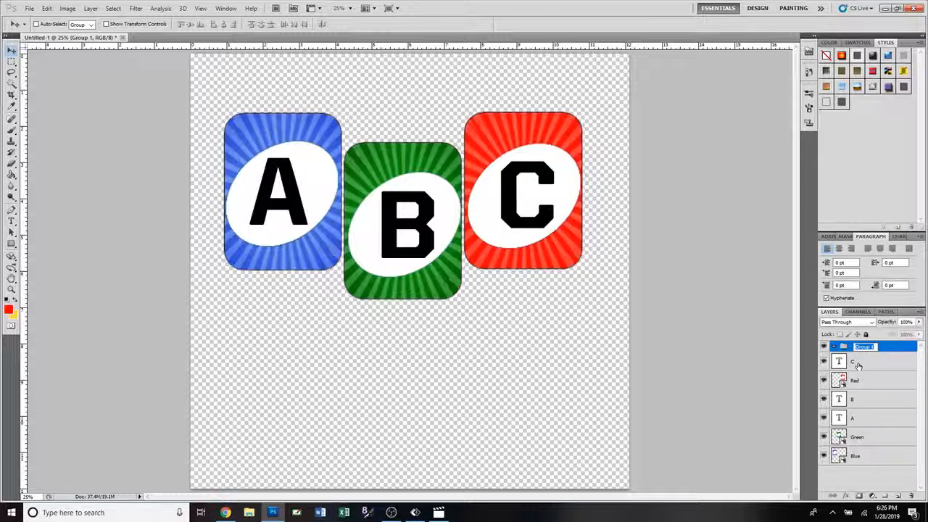
text(Text)
key(Return)
Step: Rename the Text layer group as Group
click(863, 367)
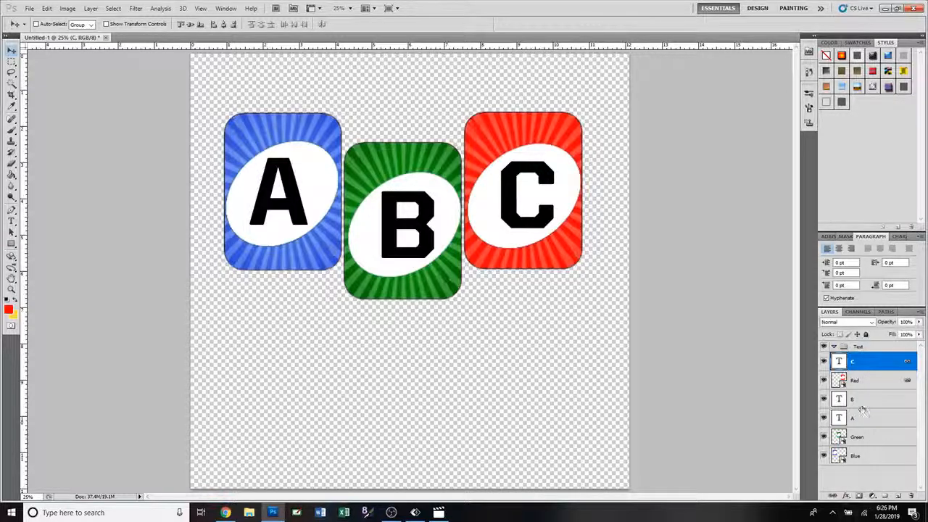
click(857, 349)
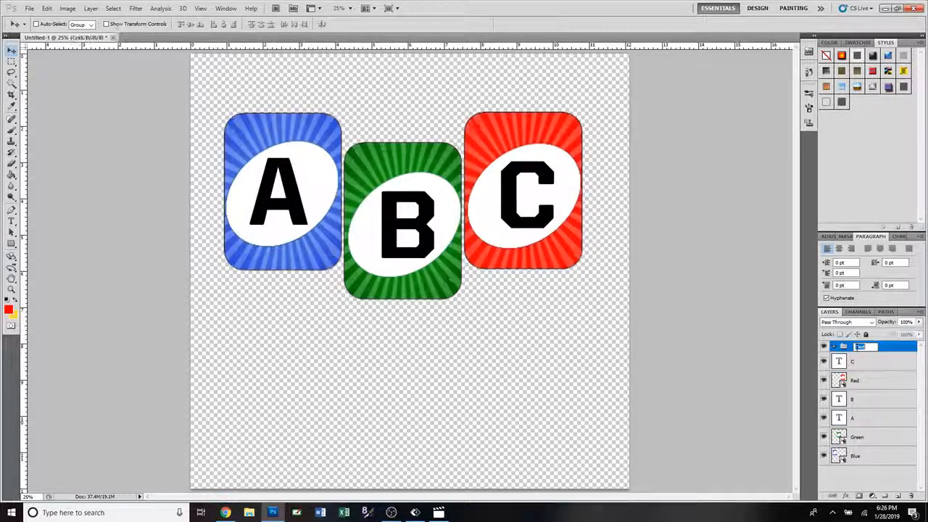
double_click(859, 348)
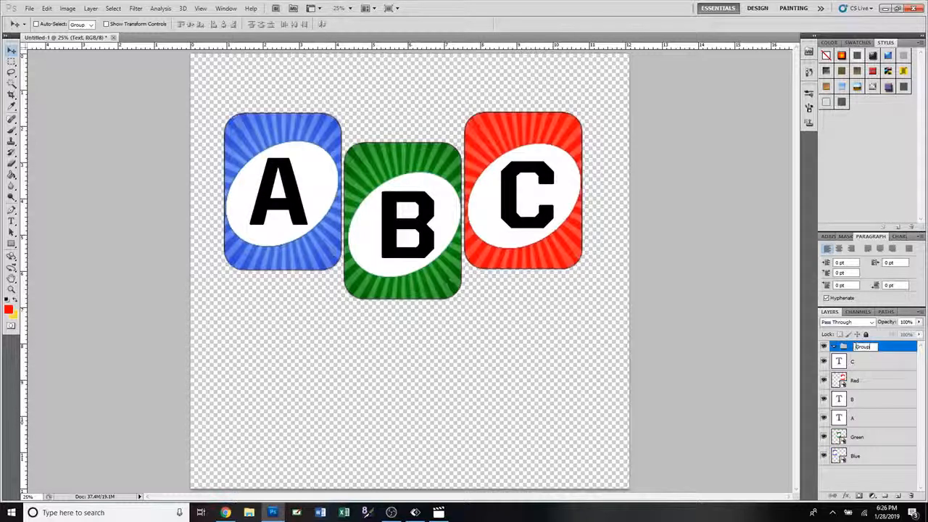
Step: Move all the letter and card layers, from C down to Blue, into the layer group named Group
click(856, 363)
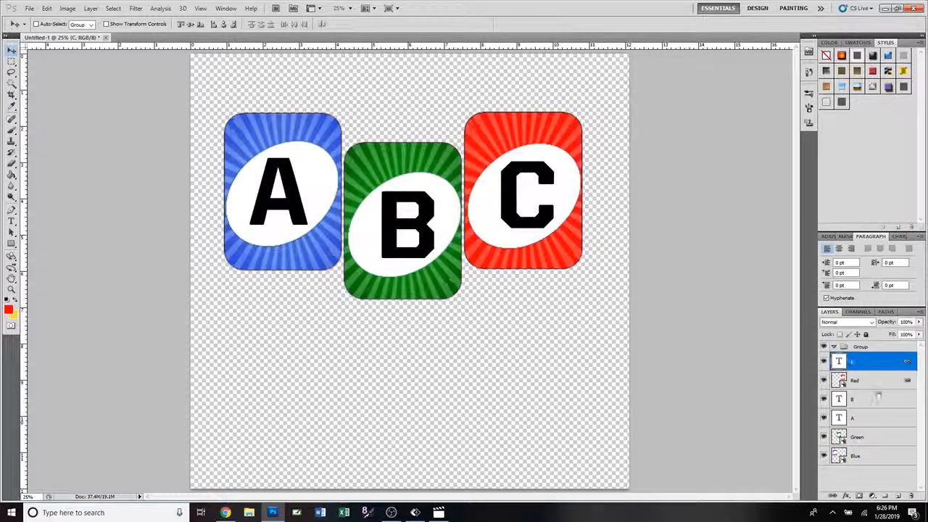
shift+click(869, 457)
drag(861, 438, 863, 348)
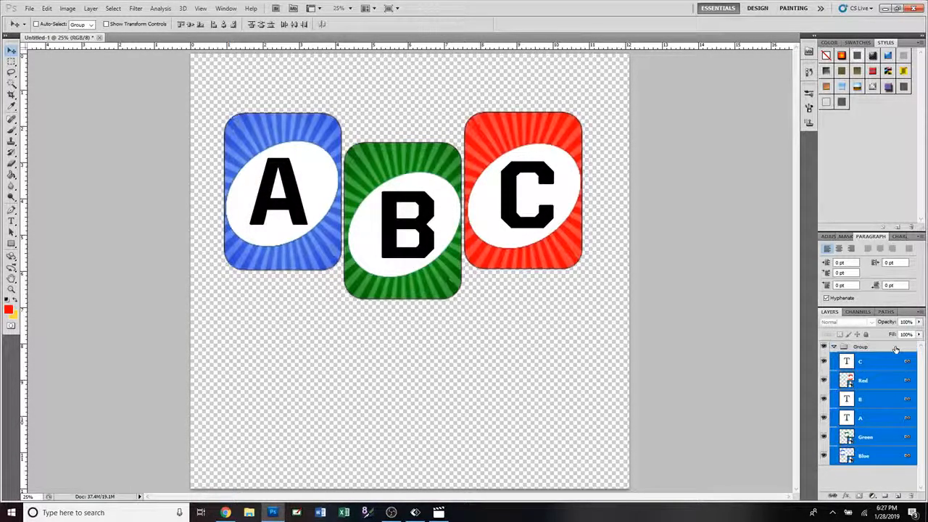
click(862, 348)
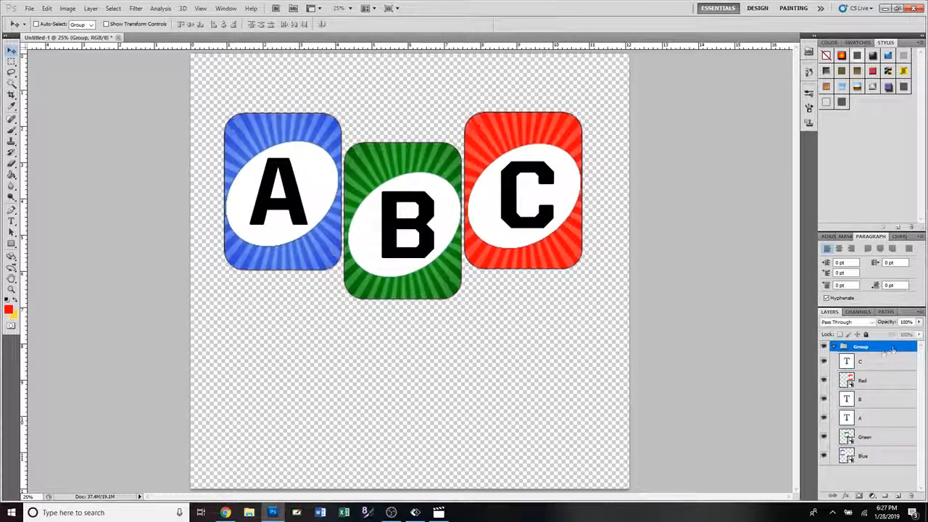
Step: Collapse and reopen the layer group, and hide and show the C and Red layers one at a time
click(834, 347)
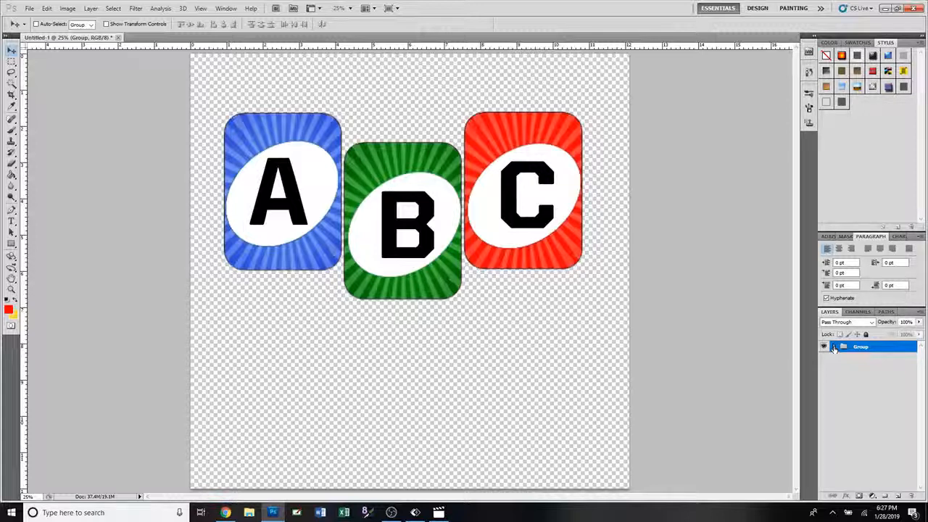
click(835, 348)
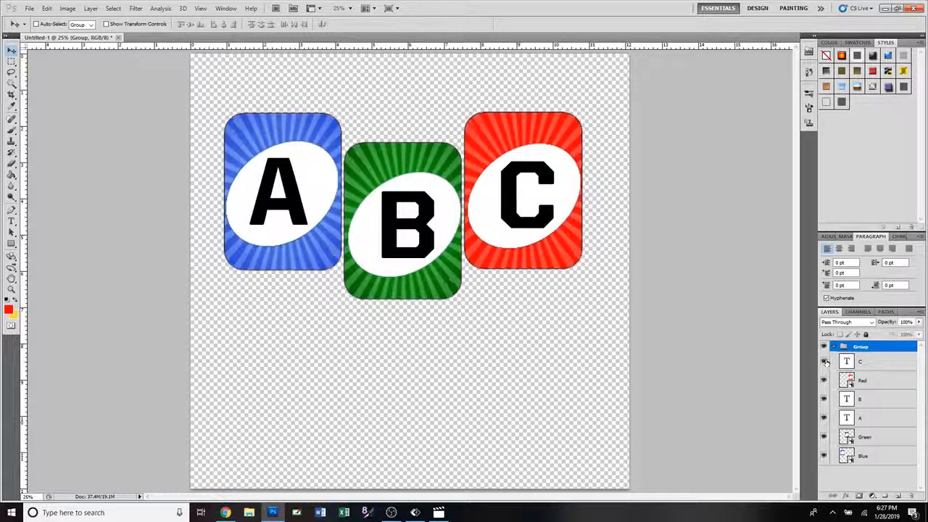
click(823, 362)
click(823, 363)
click(823, 382)
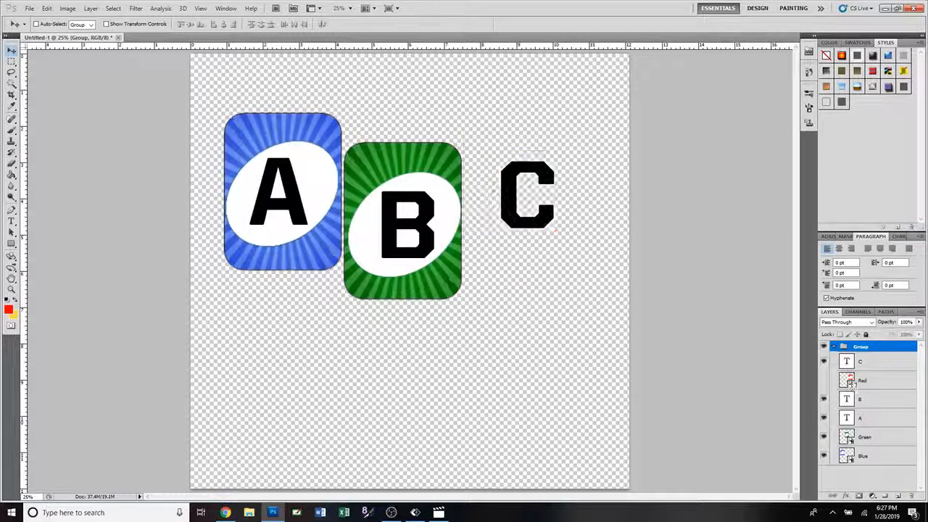
click(833, 384)
click(823, 382)
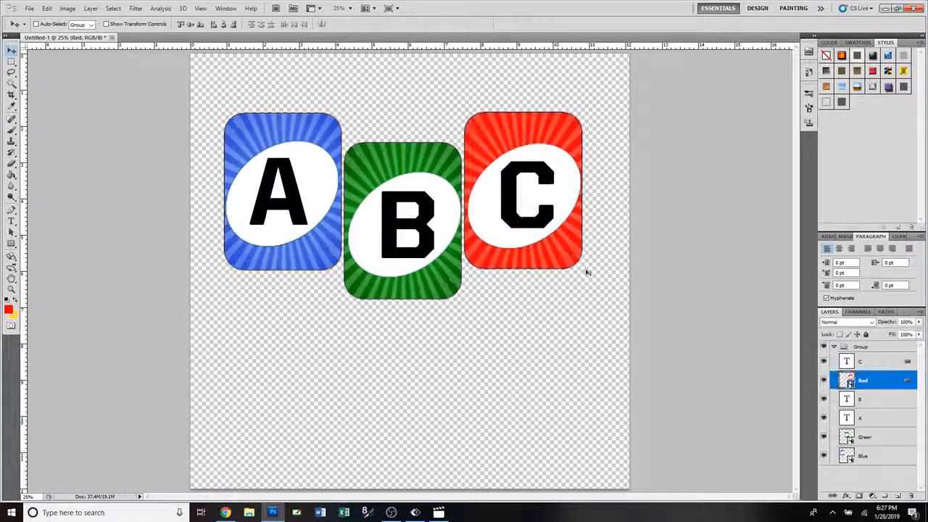
Step: Raise the red card with its linked C slightly, and unlink the C and Red layers
drag(584, 264, 578, 237)
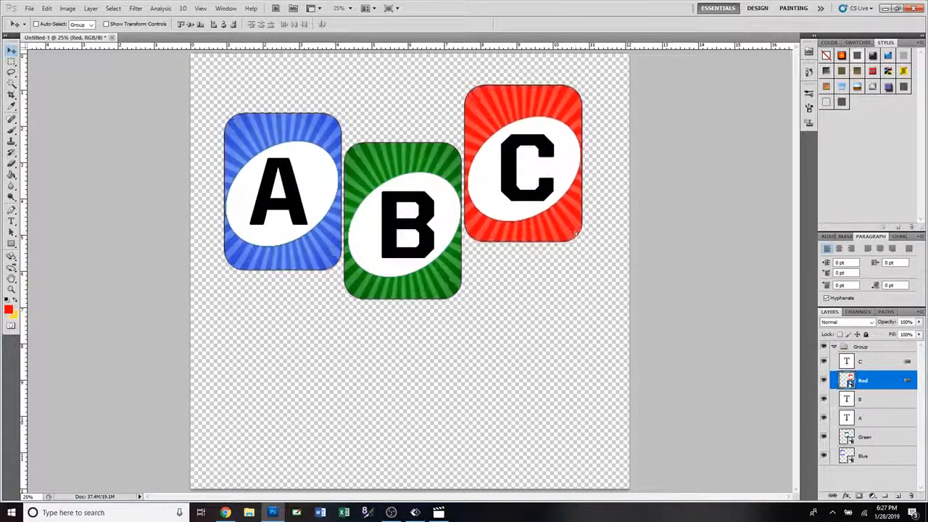
right_click(907, 382)
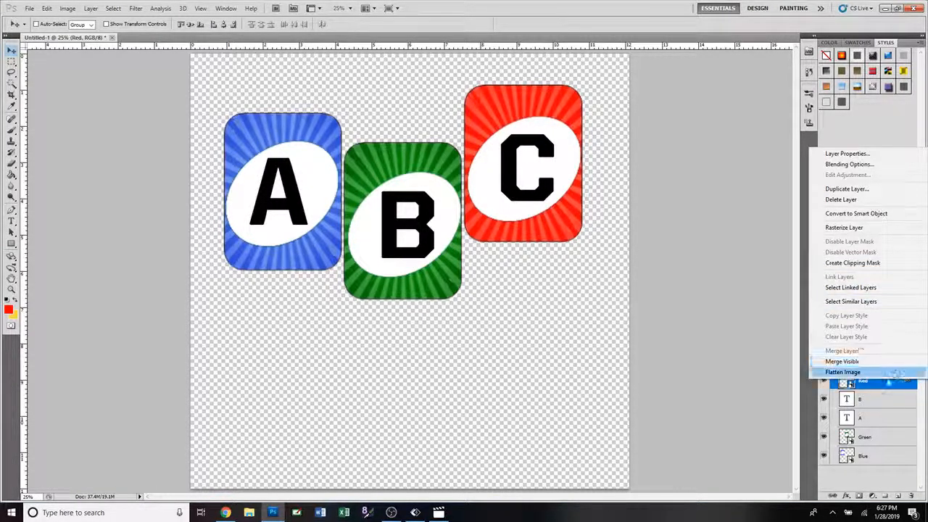
click(886, 386)
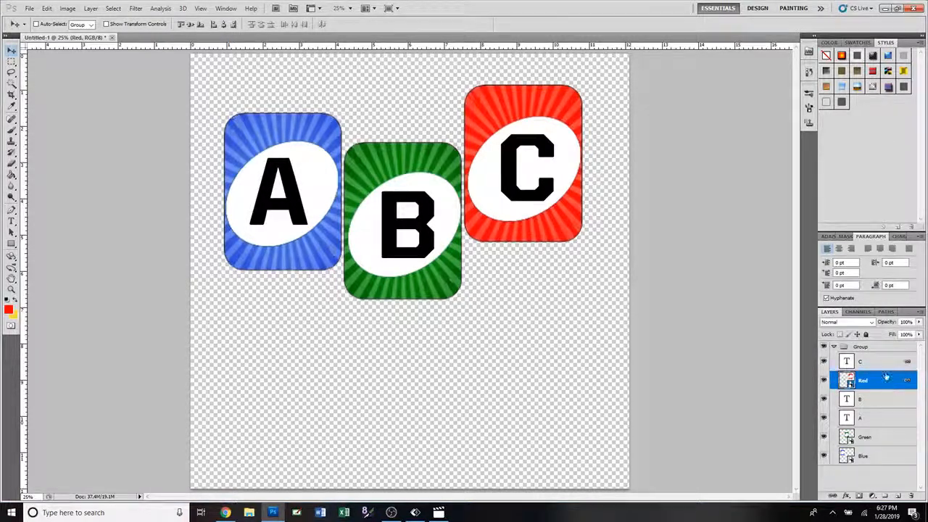
ctrl+click(887, 361)
right_click(889, 380)
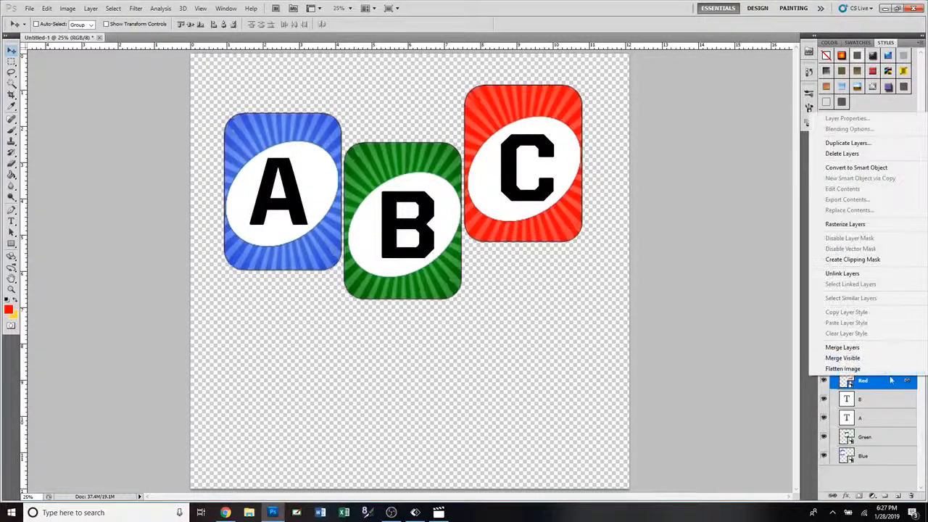
click(866, 272)
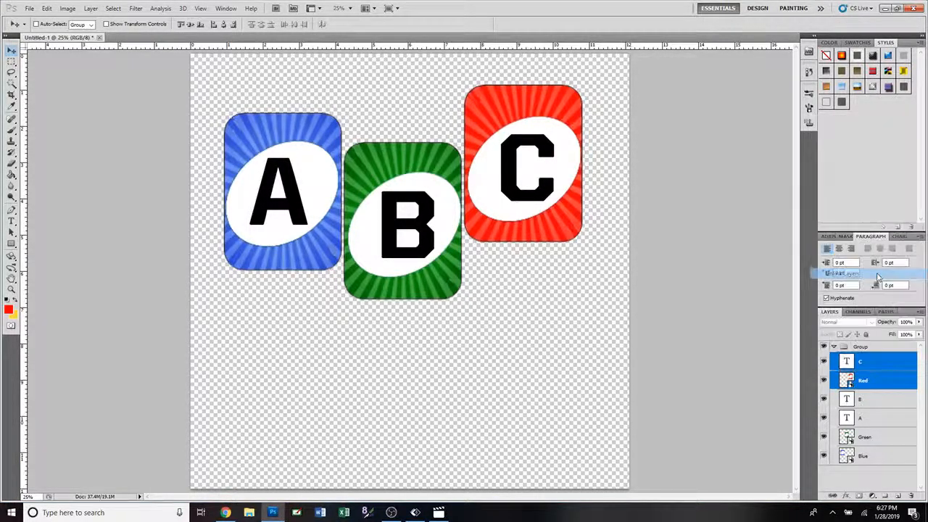
Step: Move the red card on its own straight down until it sits below the letter C
click(877, 379)
drag(572, 215, 571, 340)
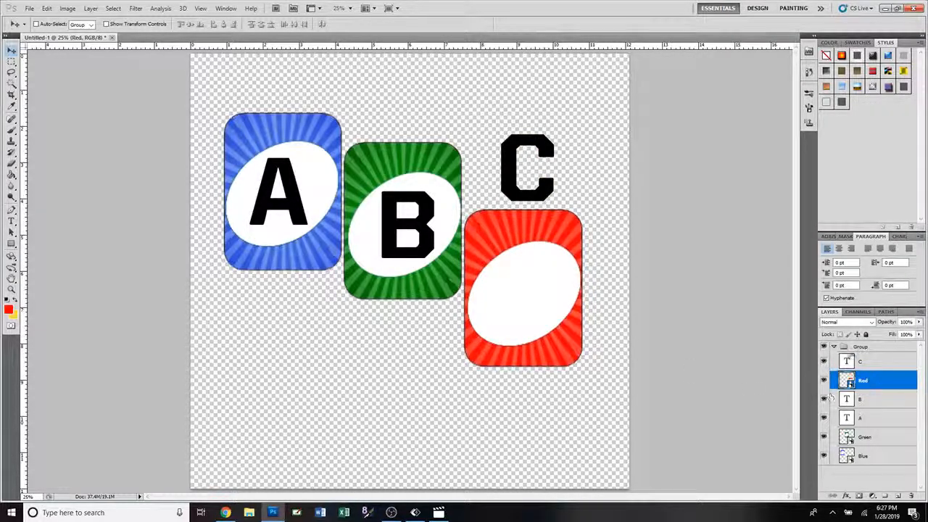
Step: Collapse the layer group named Group and create a new empty layer group above it
click(834, 348)
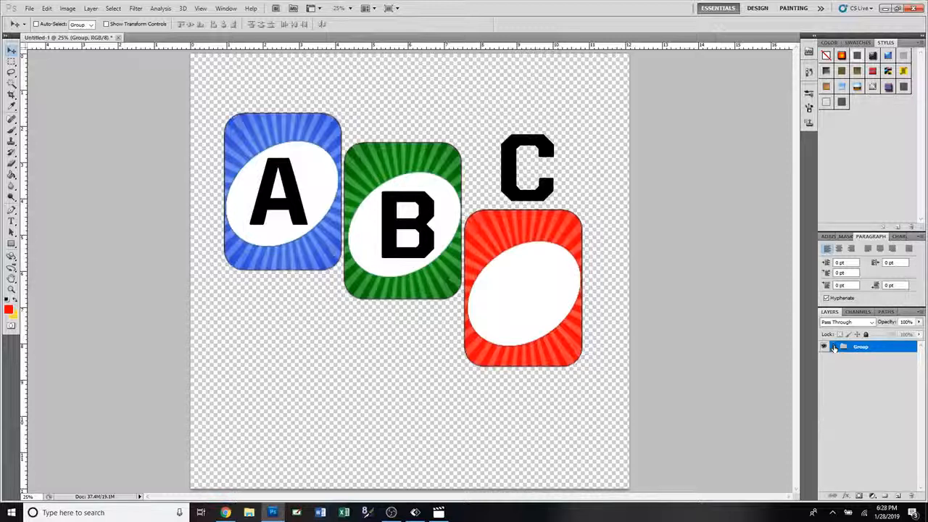
click(833, 348)
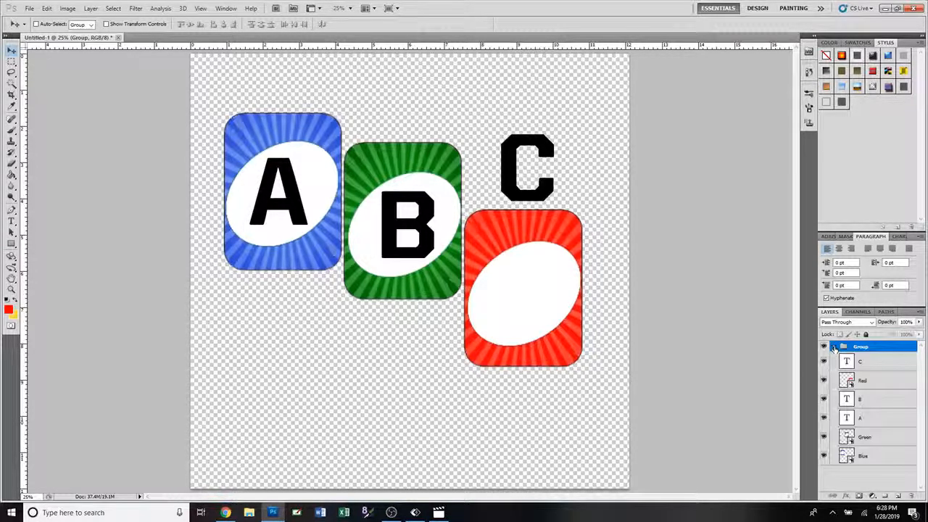
click(833, 348)
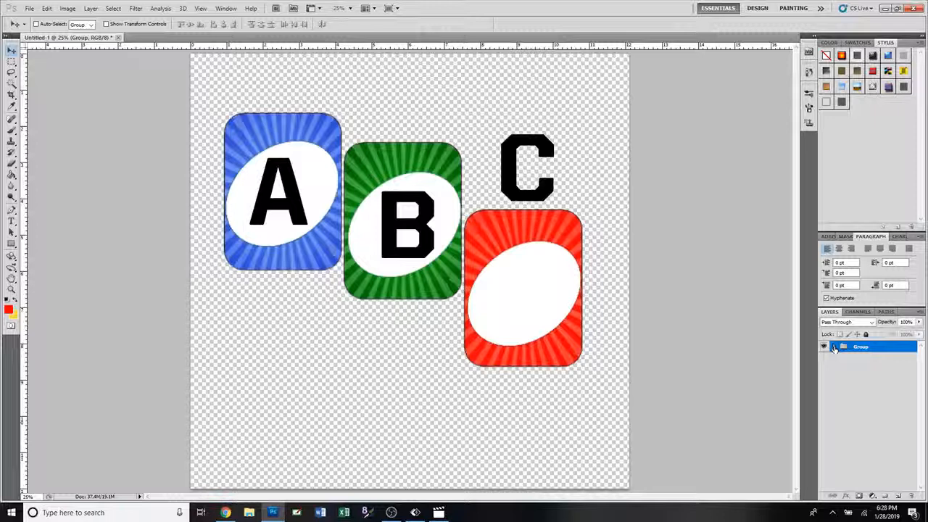
click(834, 348)
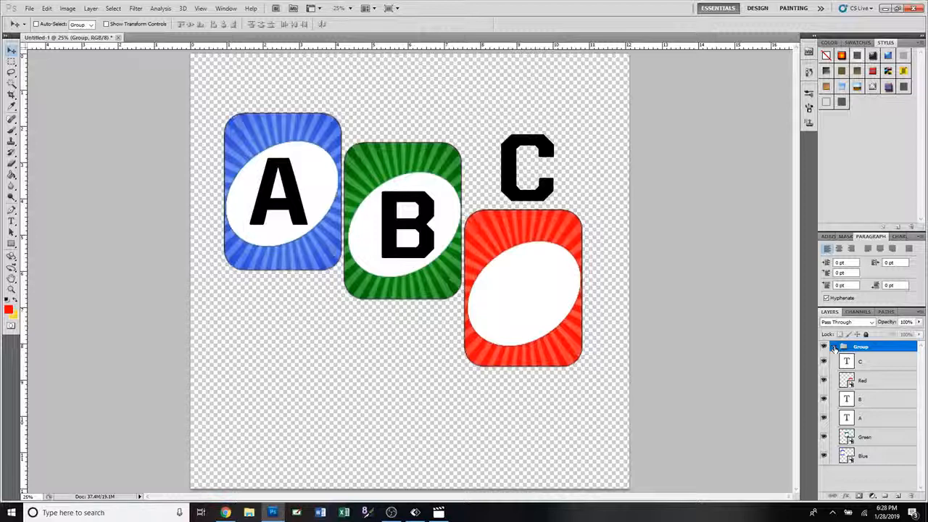
click(834, 348)
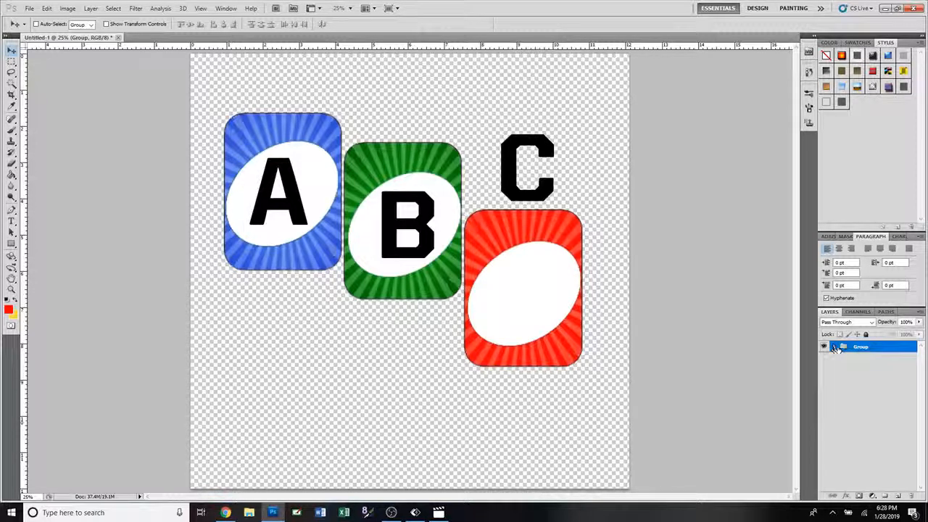
click(885, 499)
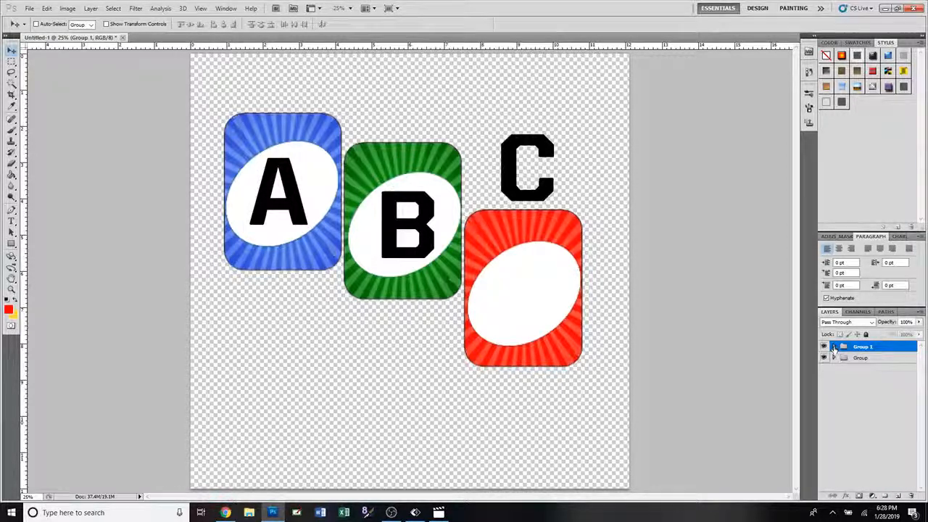
Step: Add a thick black Stroke layer style, positioned outside, to the Red card layer inside Group
click(834, 358)
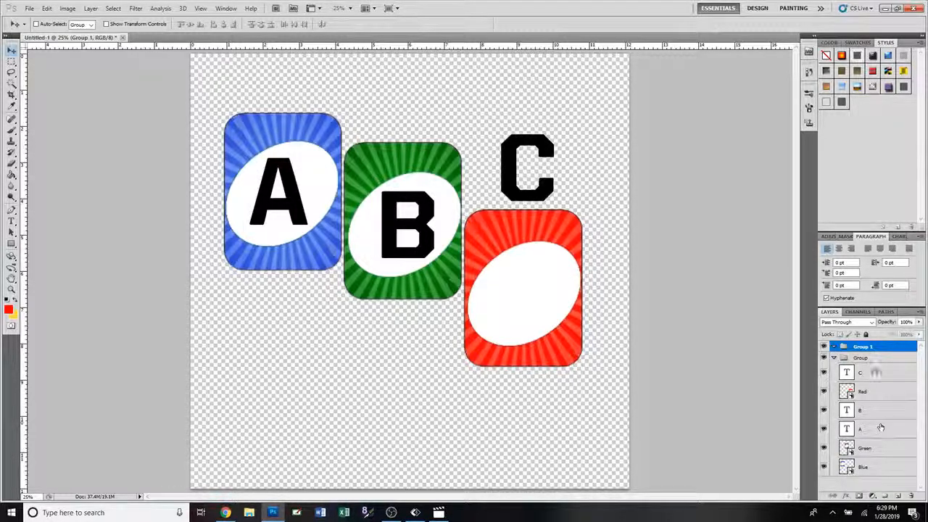
double_click(912, 394)
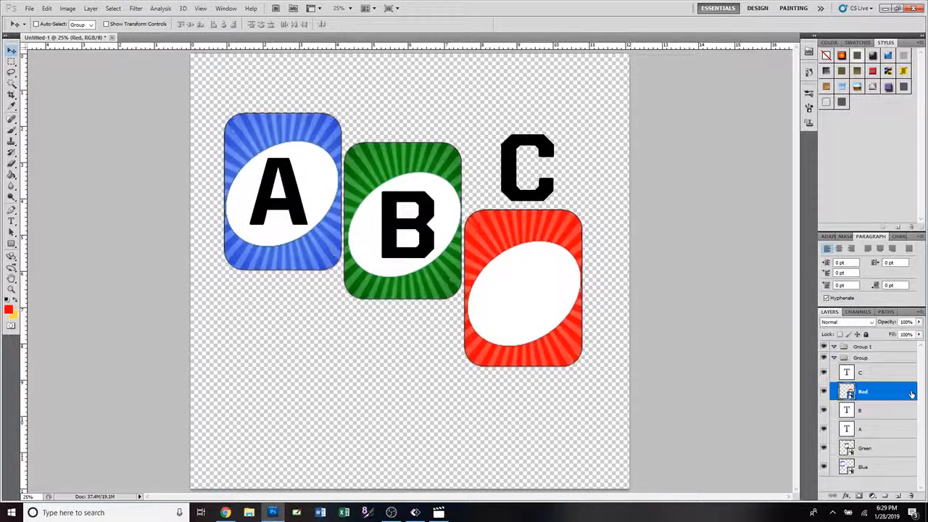
click(646, 247)
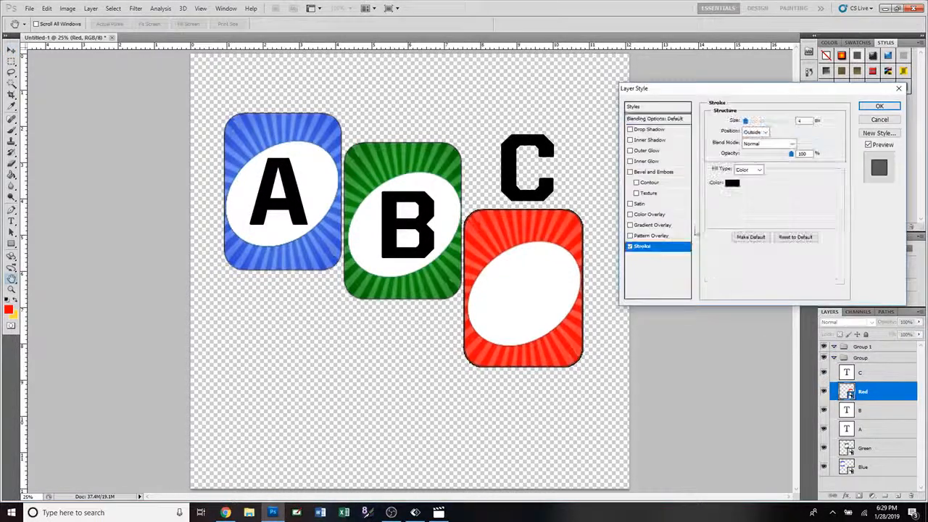
drag(743, 121, 763, 127)
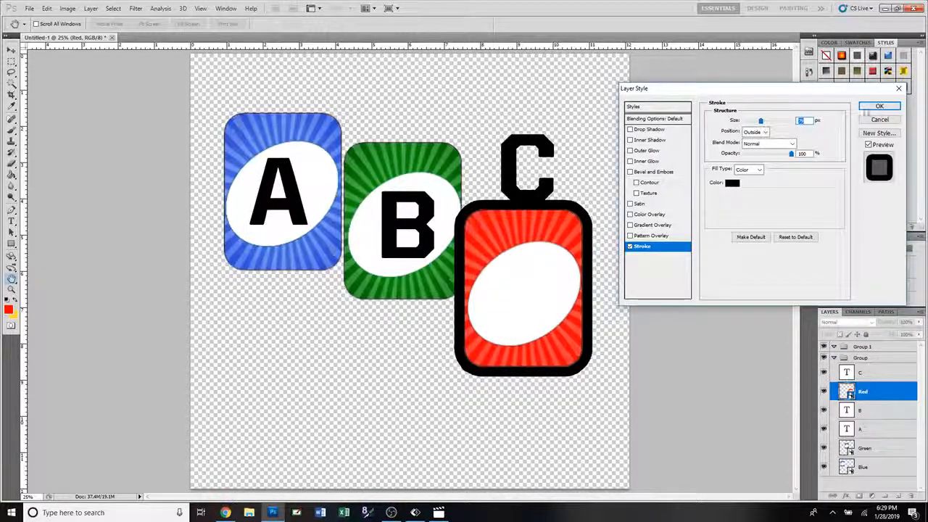